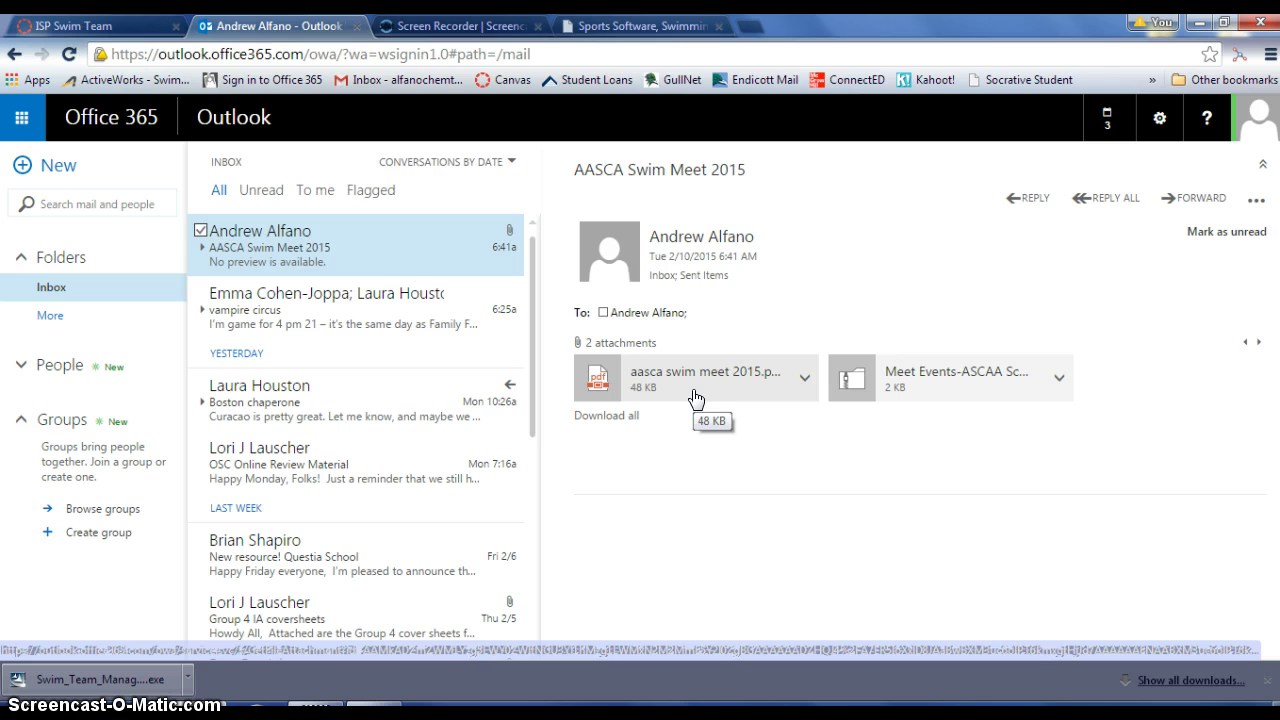
Show the Download option for the Meet Events attachment, check the desktop, then return to Outlook.
{"action": "left_click", "coordinate": [886, 400]}
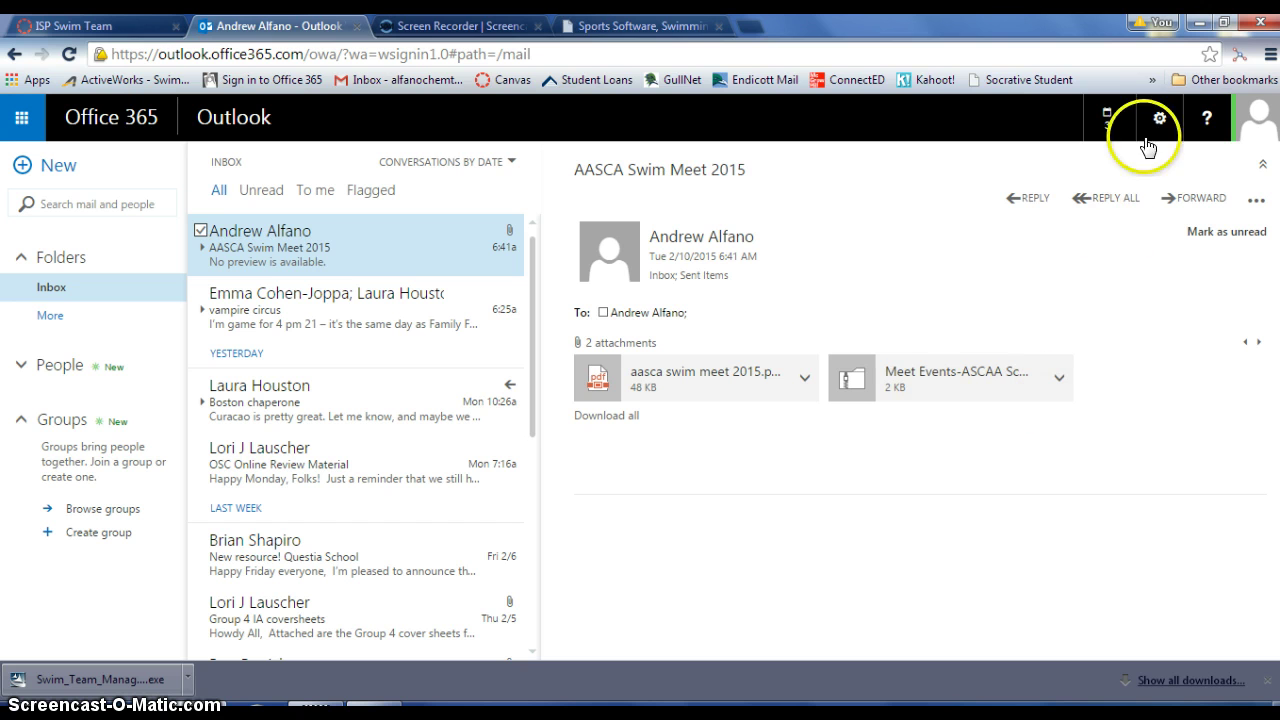
{"action": "left_click", "coordinate": [1060, 377]}
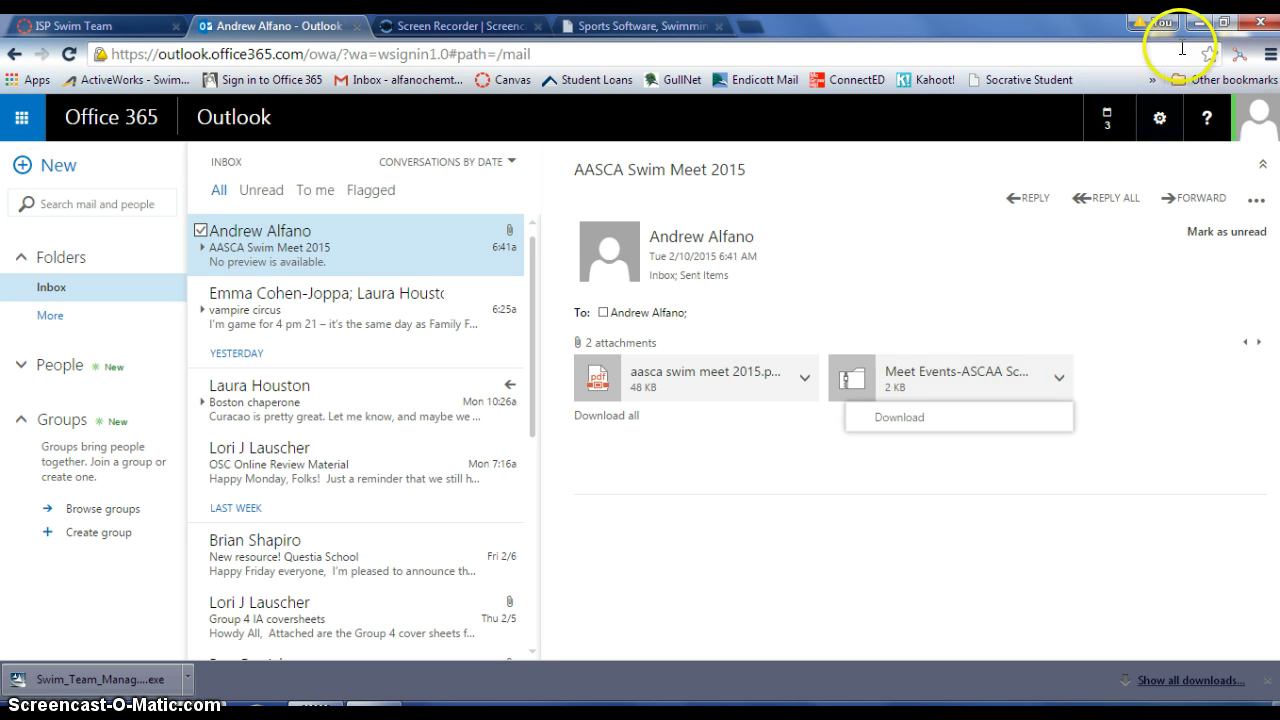
{"action": "left_click", "coordinate": [1199, 22]}
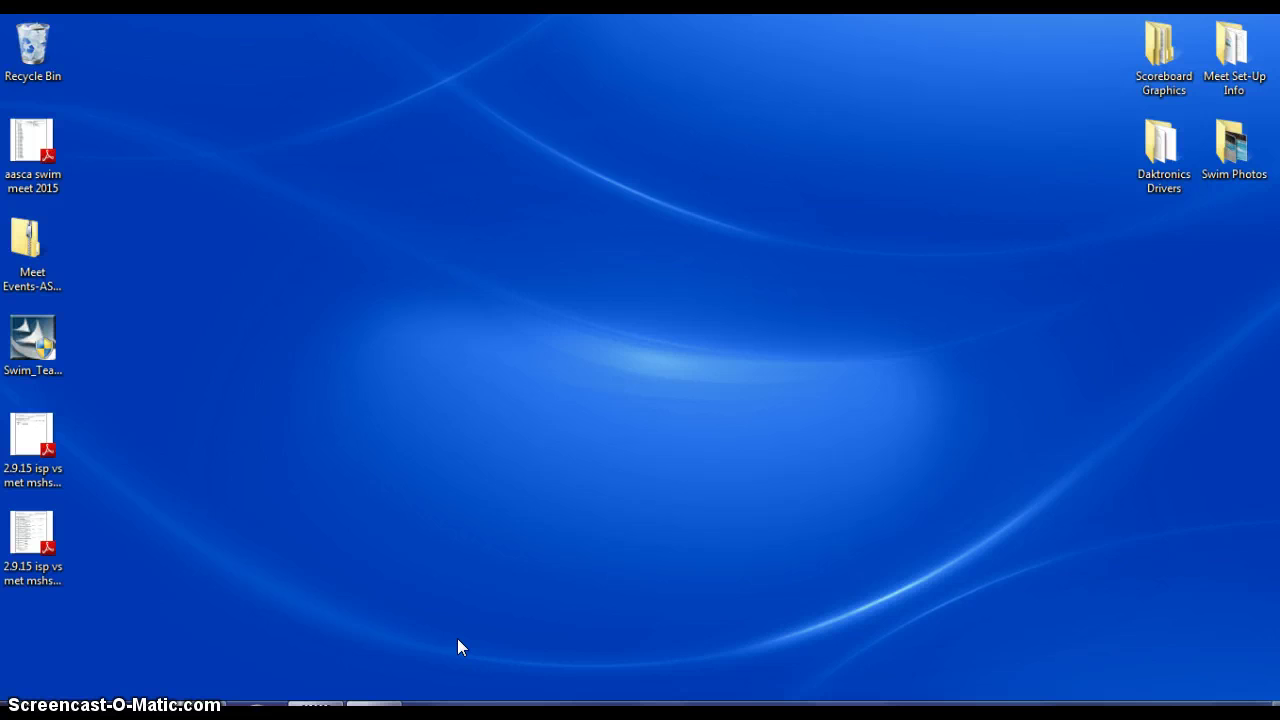
{"action": "left_click", "coordinate": [317, 684]}
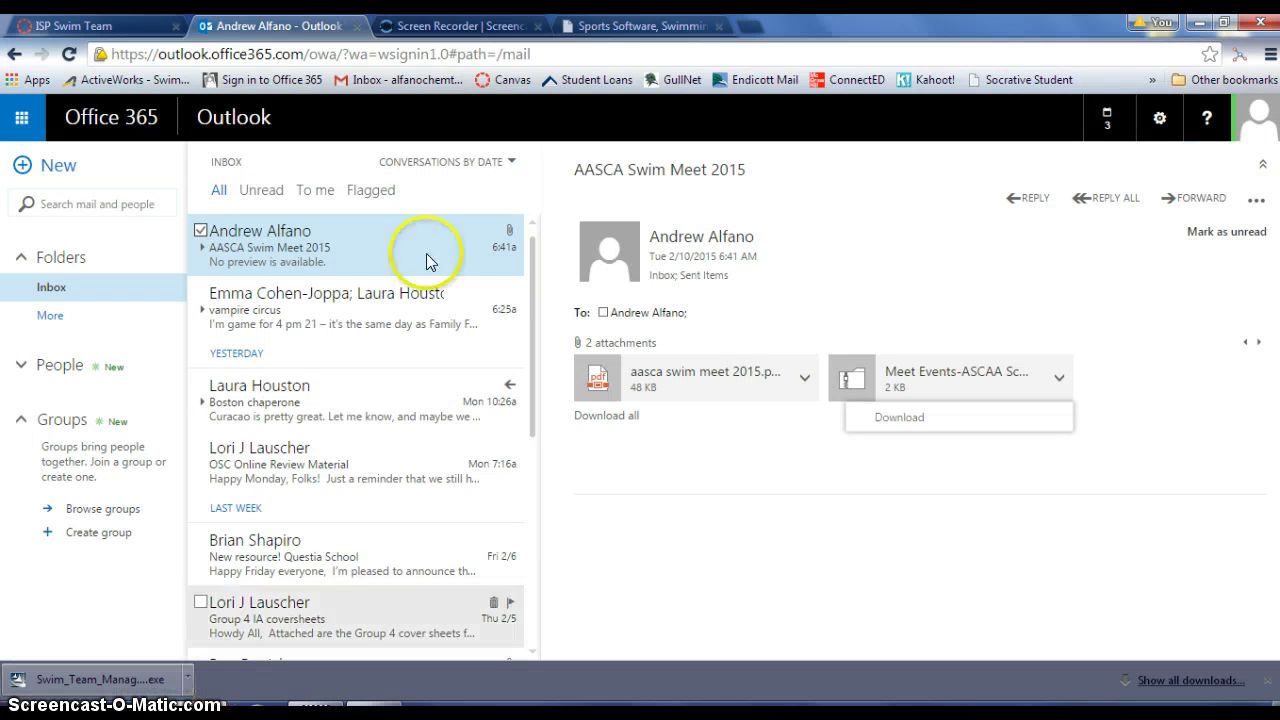
Download the Team Manager 7.0 Lite installer from the Hy-Tek downloads page.
{"action": "left_click", "coordinate": [620, 25]}
{"action": "scroll", "coordinate": [482, 254], "scroll_direction": "up", "scroll_amount": 2}
{"action": "scroll", "coordinate": [482, 254], "scroll_direction": "up", "scroll_amount": 2}
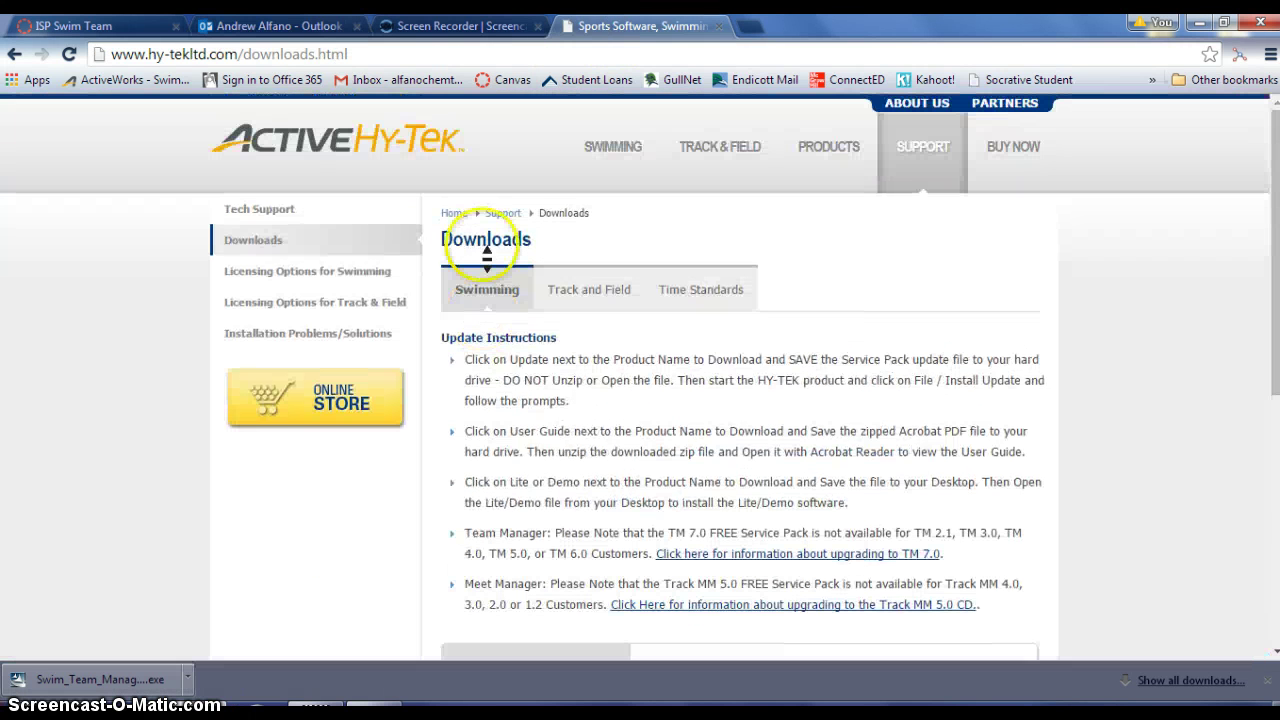
{"action": "mouse_move", "coordinate": [908, 170]}
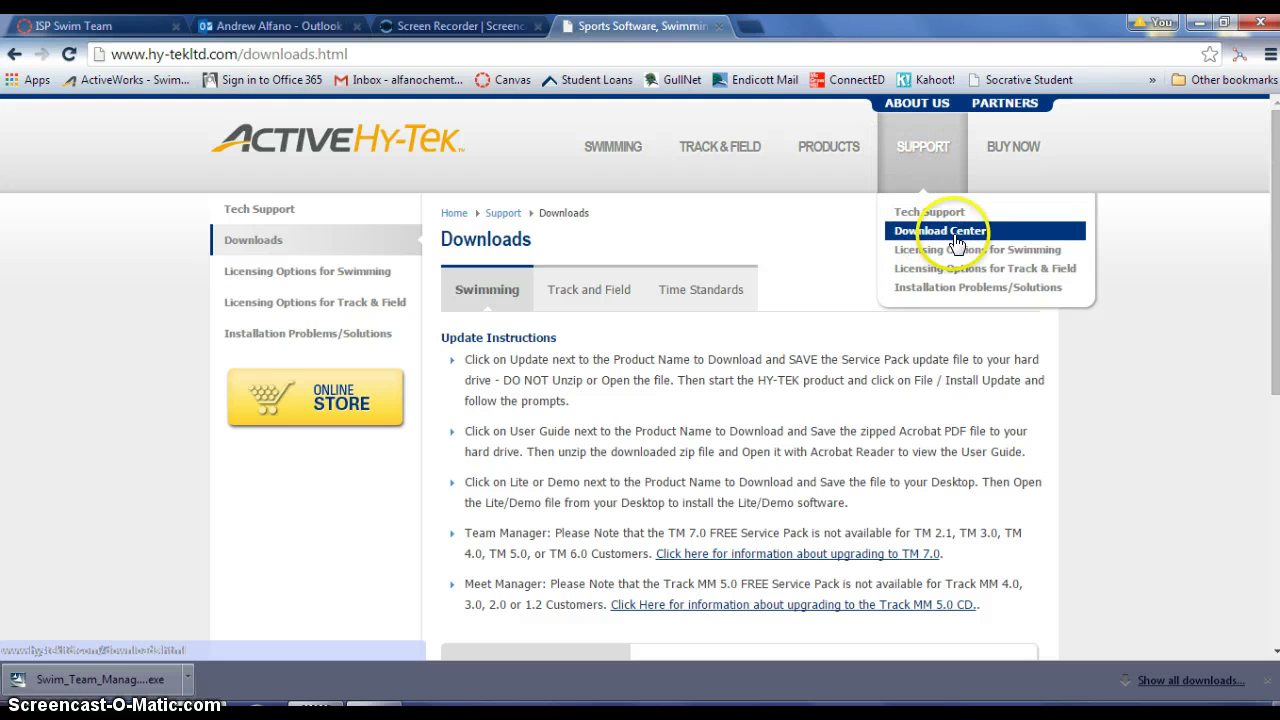
{"action": "scroll", "coordinate": [700, 345], "scroll_direction": "down", "scroll_amount": 3}
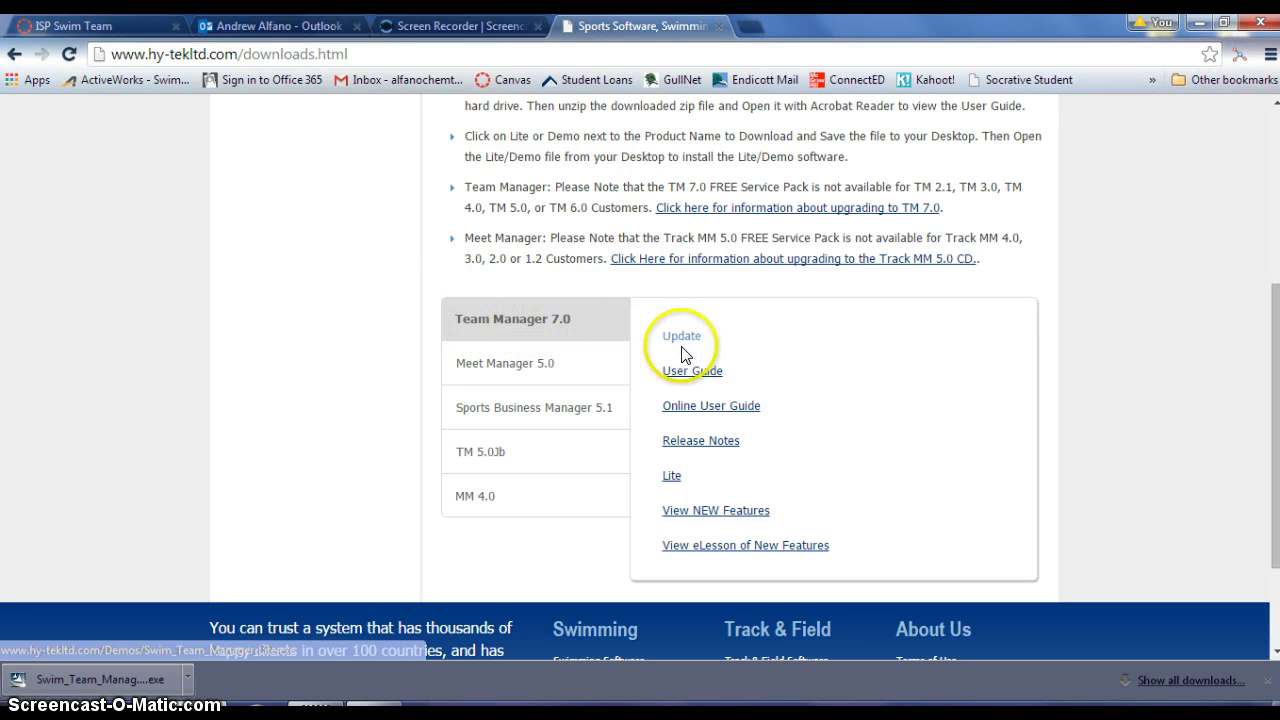
{"action": "left_click", "coordinate": [672, 482]}
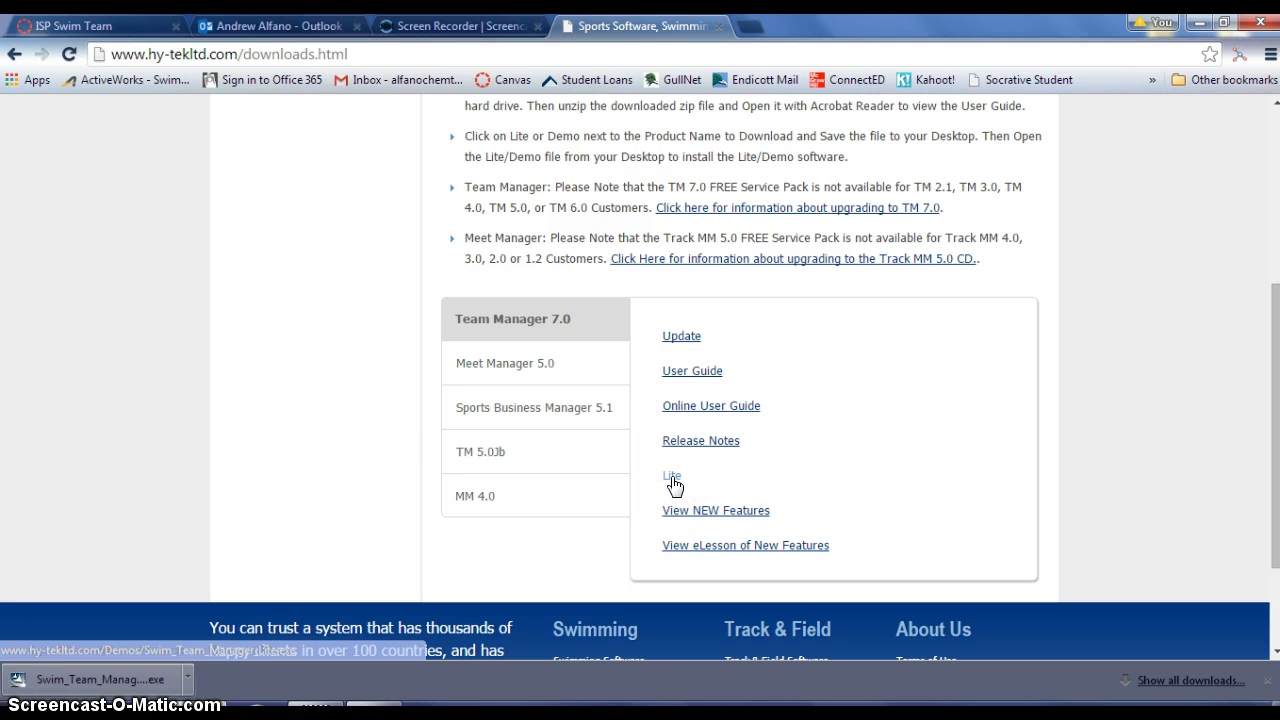
{"action": "left_click", "coordinate": [673, 480]}
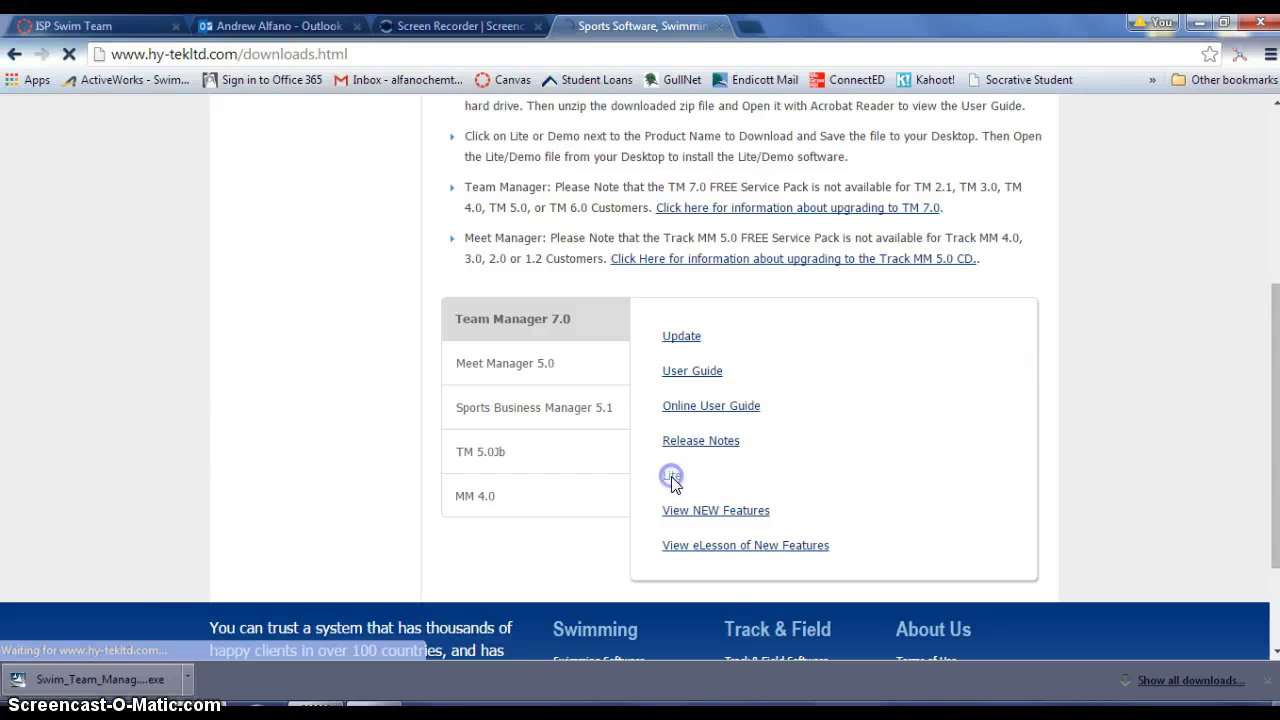
Cancel the older stalled download and launch Swim_Team_Manager_Lite.exe.
{"action": "left_click", "coordinate": [65, 668]}
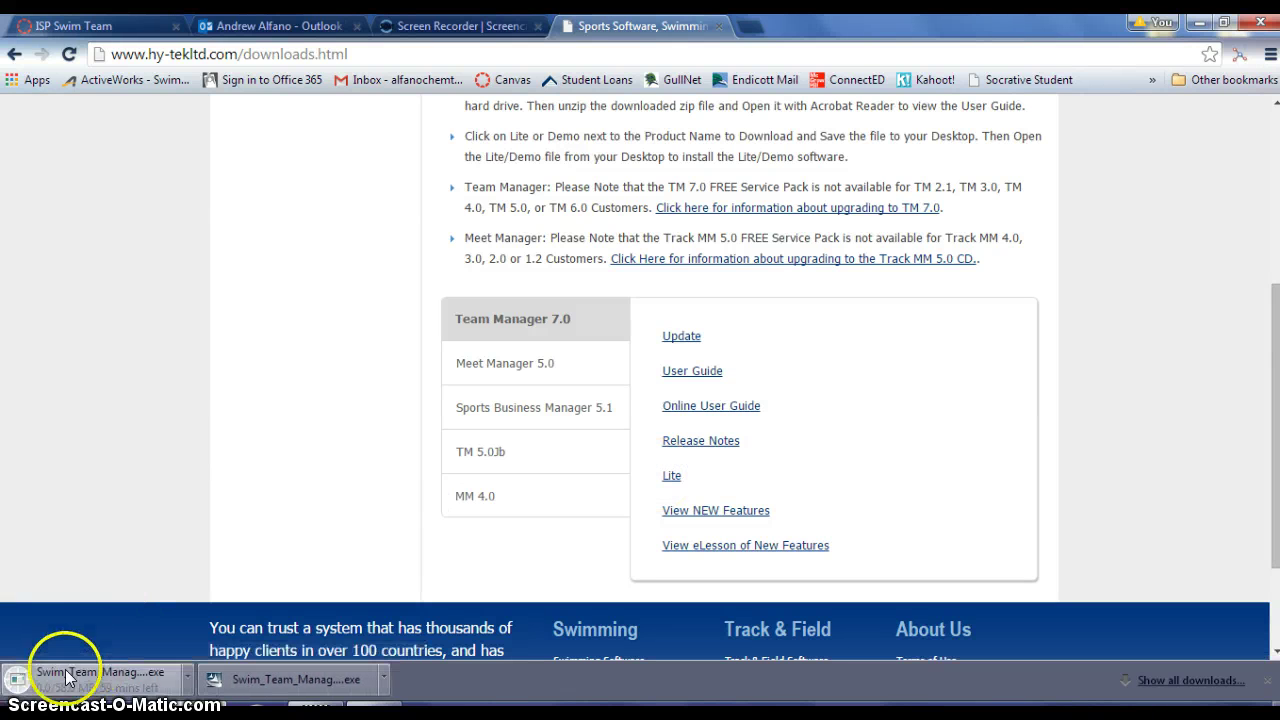
{"action": "left_click", "coordinate": [188, 676]}
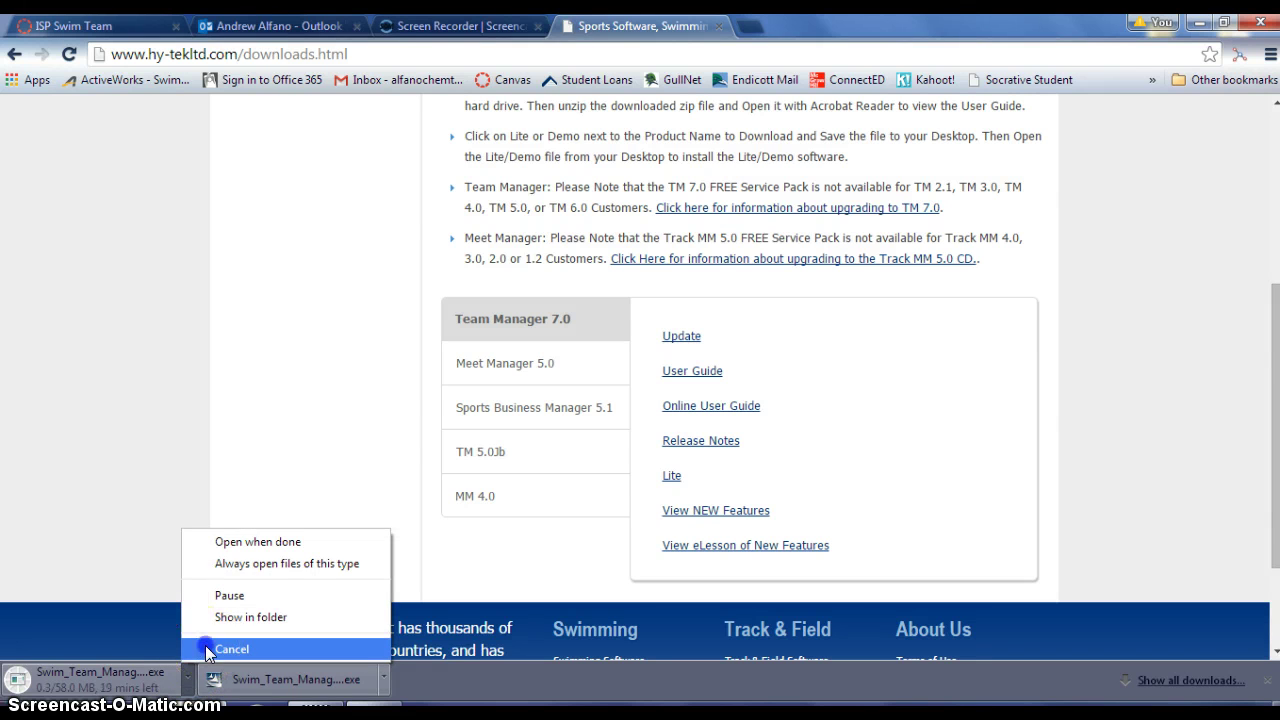
{"action": "left_click", "coordinate": [207, 650]}
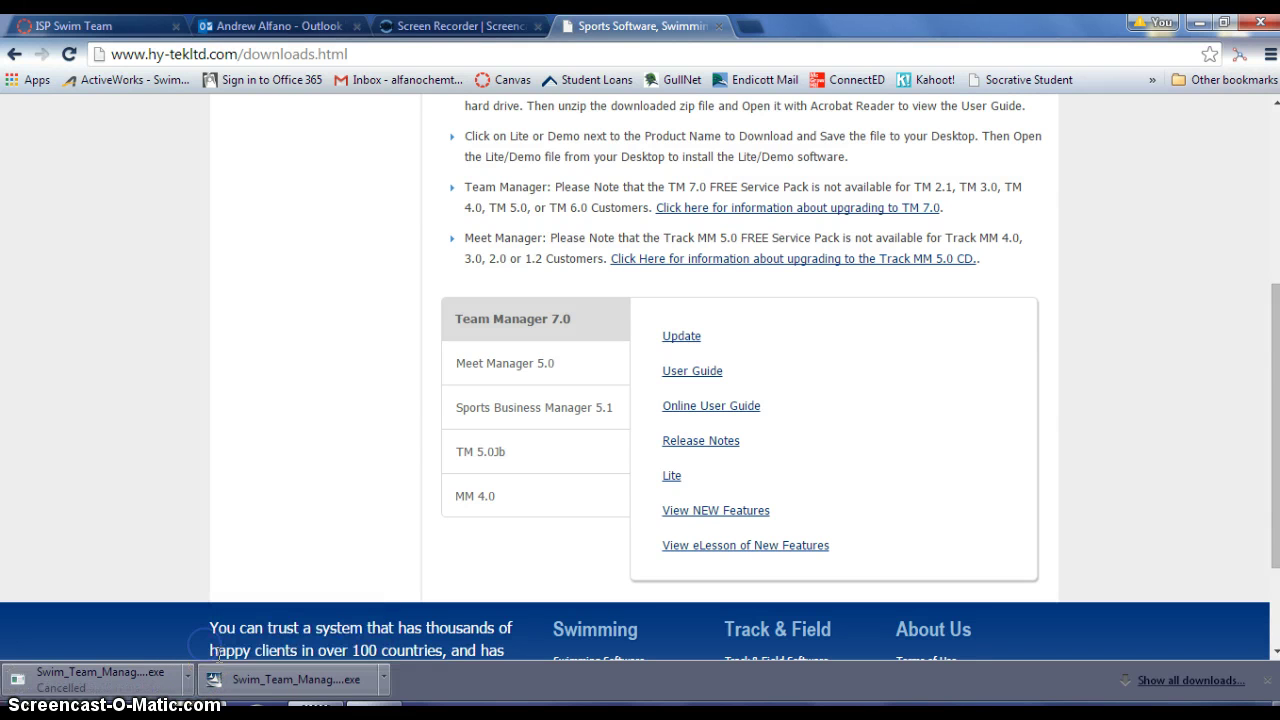
{"action": "left_click", "coordinate": [247, 681]}
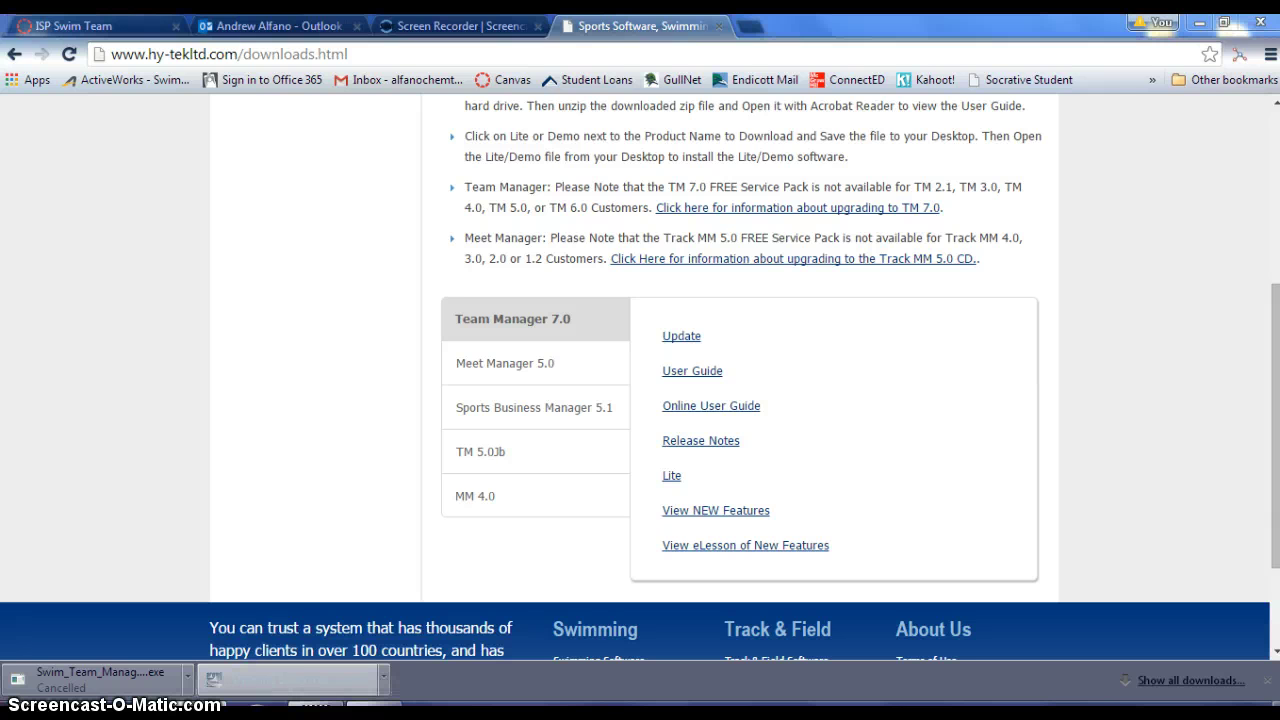
{"action": "left_click", "coordinate": [729, 386]}
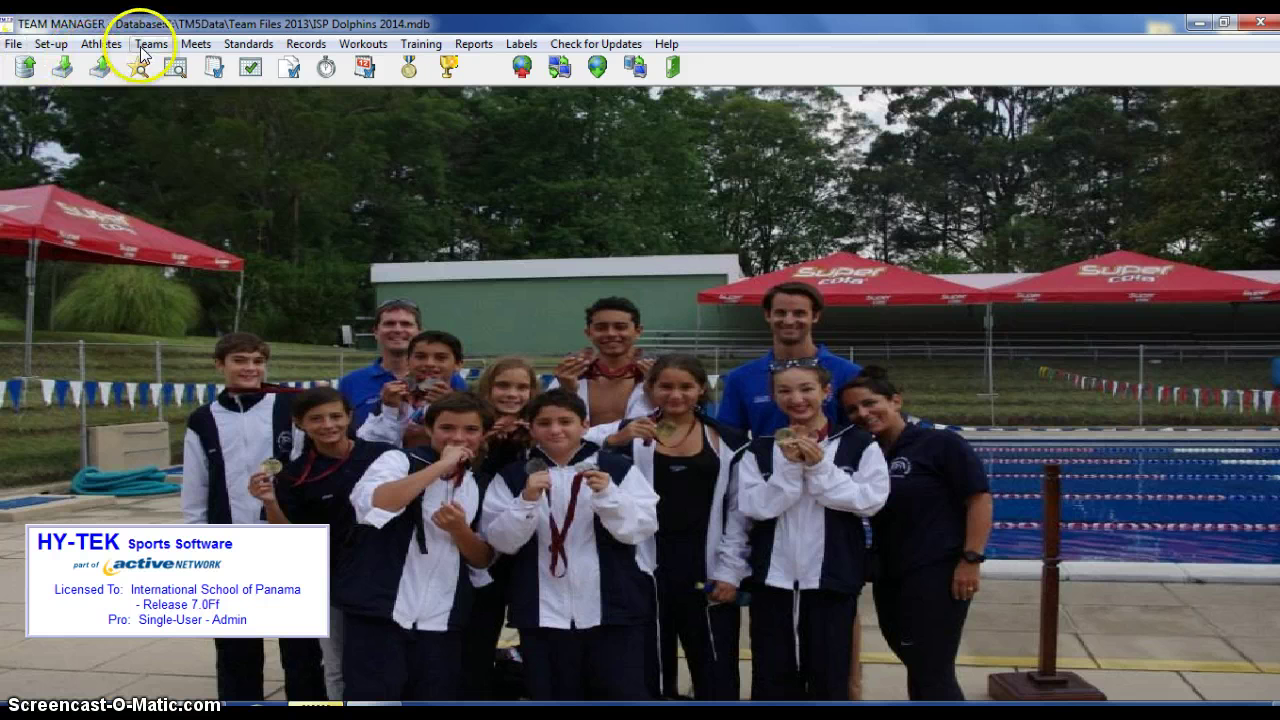
Look through the Set-up menu, open the Team Browser listing the ISP team, and start a new team.
{"action": "left_click", "coordinate": [50, 44]}
{"action": "mouse_move", "coordinate": [70, 68]}
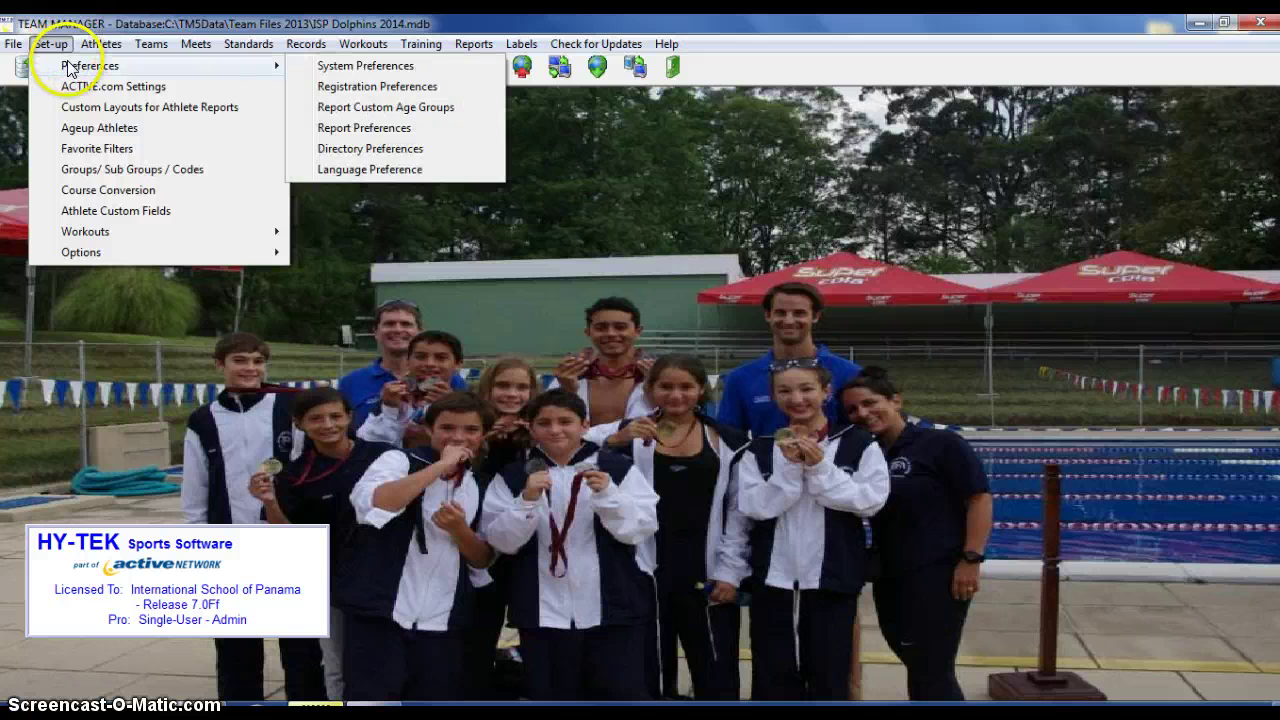
{"action": "left_click", "coordinate": [50, 44]}
{"action": "left_click", "coordinate": [48, 44]}
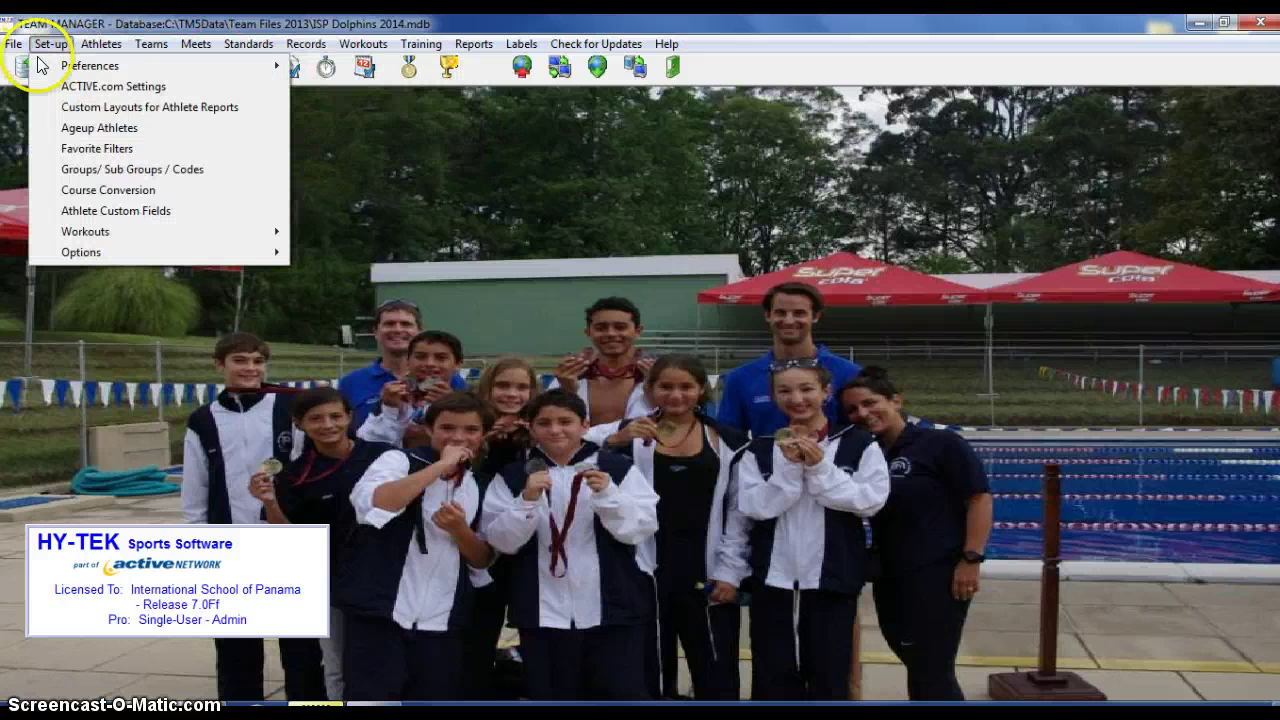
{"action": "left_click", "coordinate": [52, 44]}
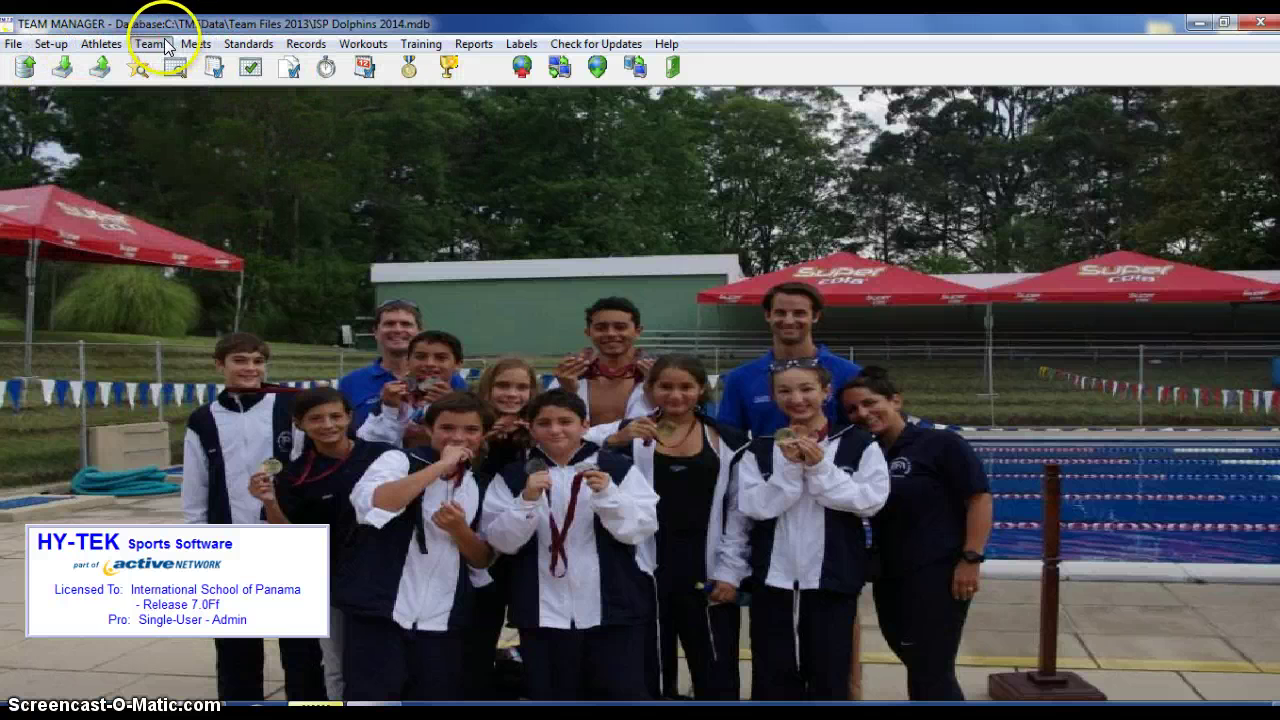
{"action": "left_click", "coordinate": [160, 44]}
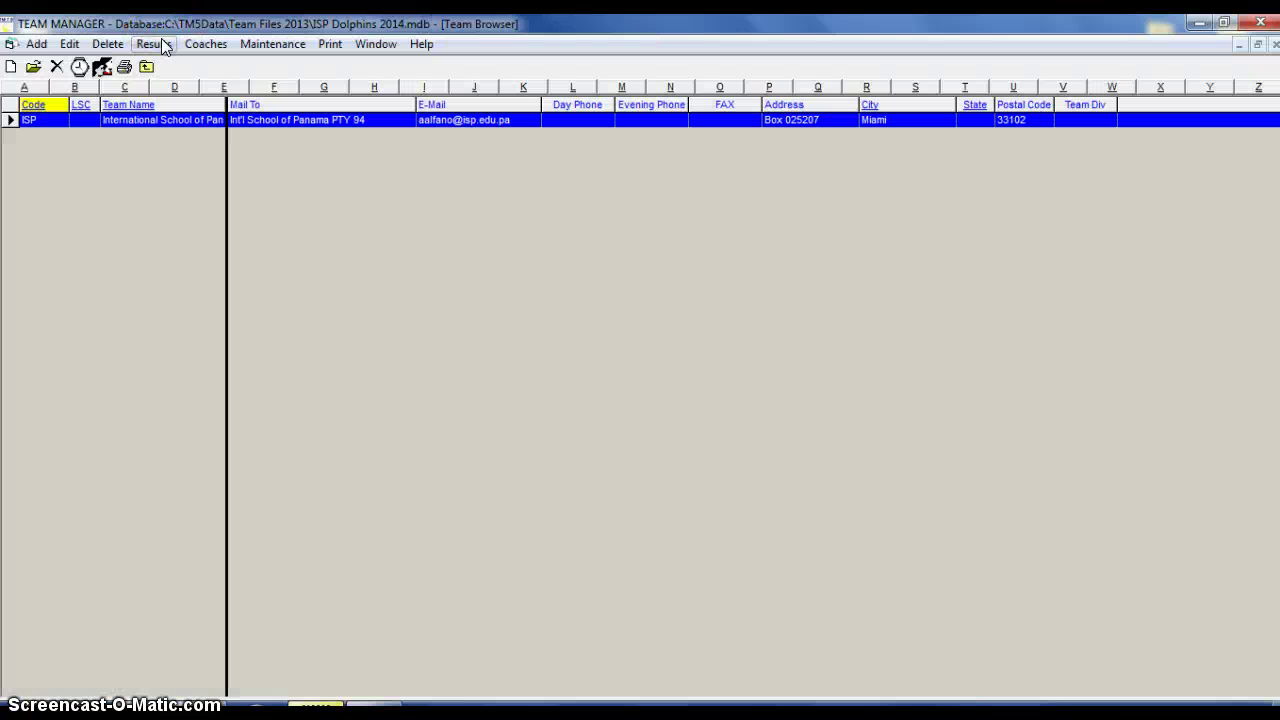
{"action": "left_click", "coordinate": [11, 68]}
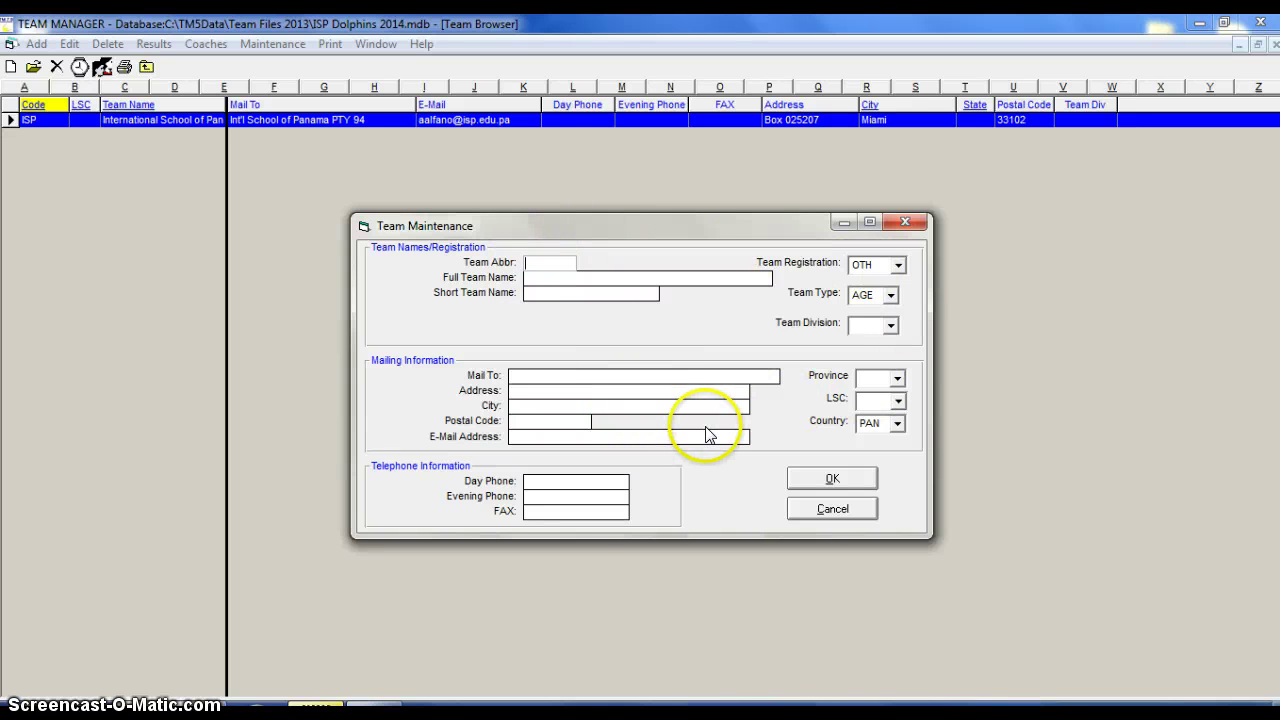
Step through the abbreviation, full name and short name fields, keeping Age Group as team type.
{"action": "left_click", "coordinate": [560, 267]}
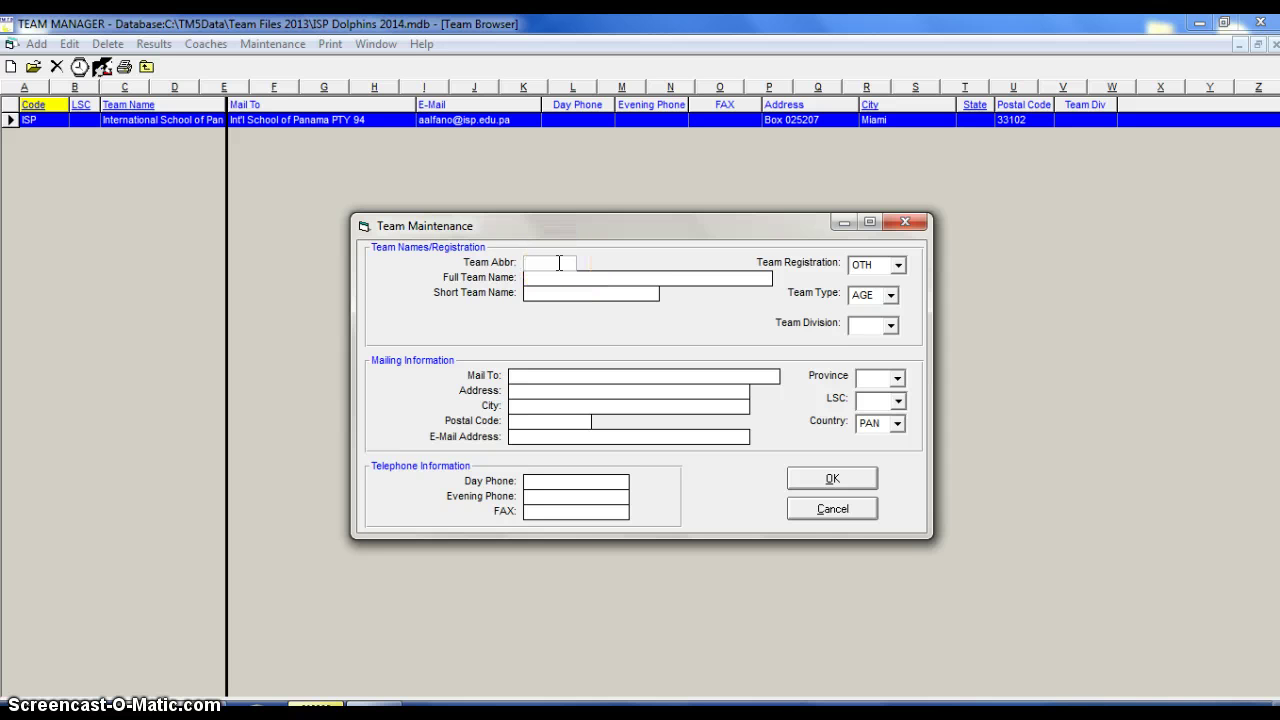
{"action": "left_click", "coordinate": [558, 278]}
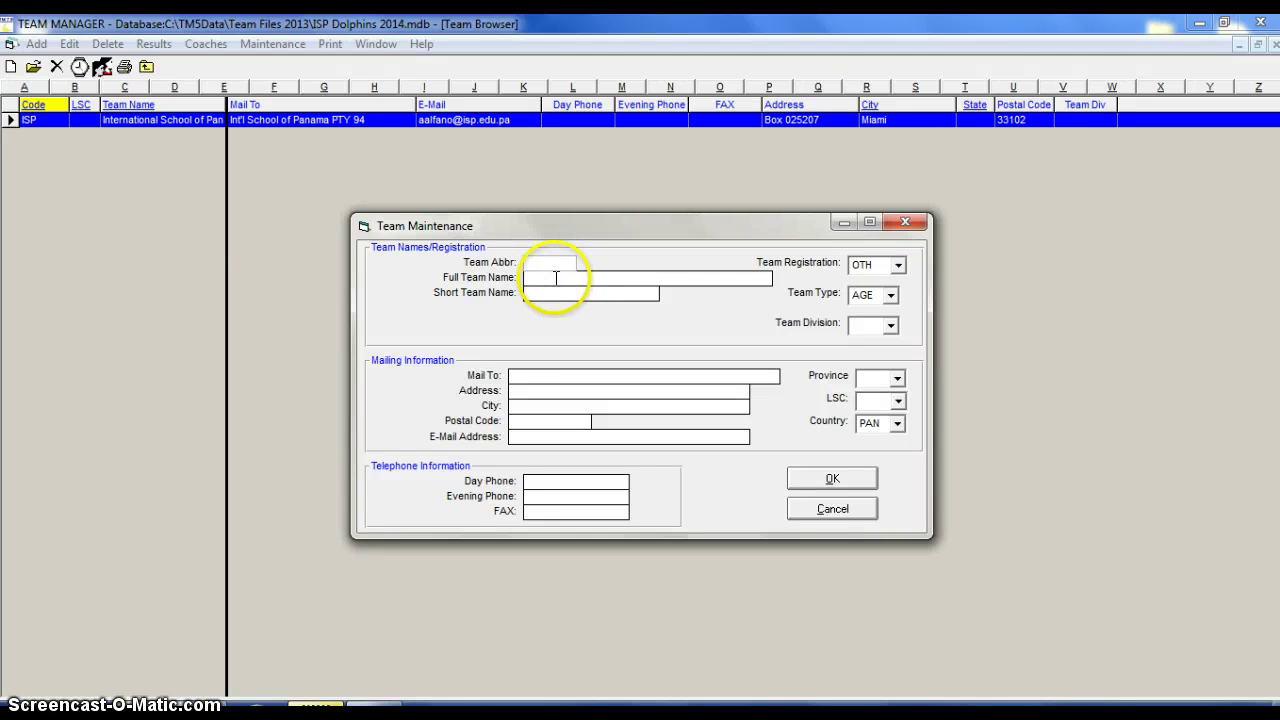
{"action": "left_click", "coordinate": [557, 294]}
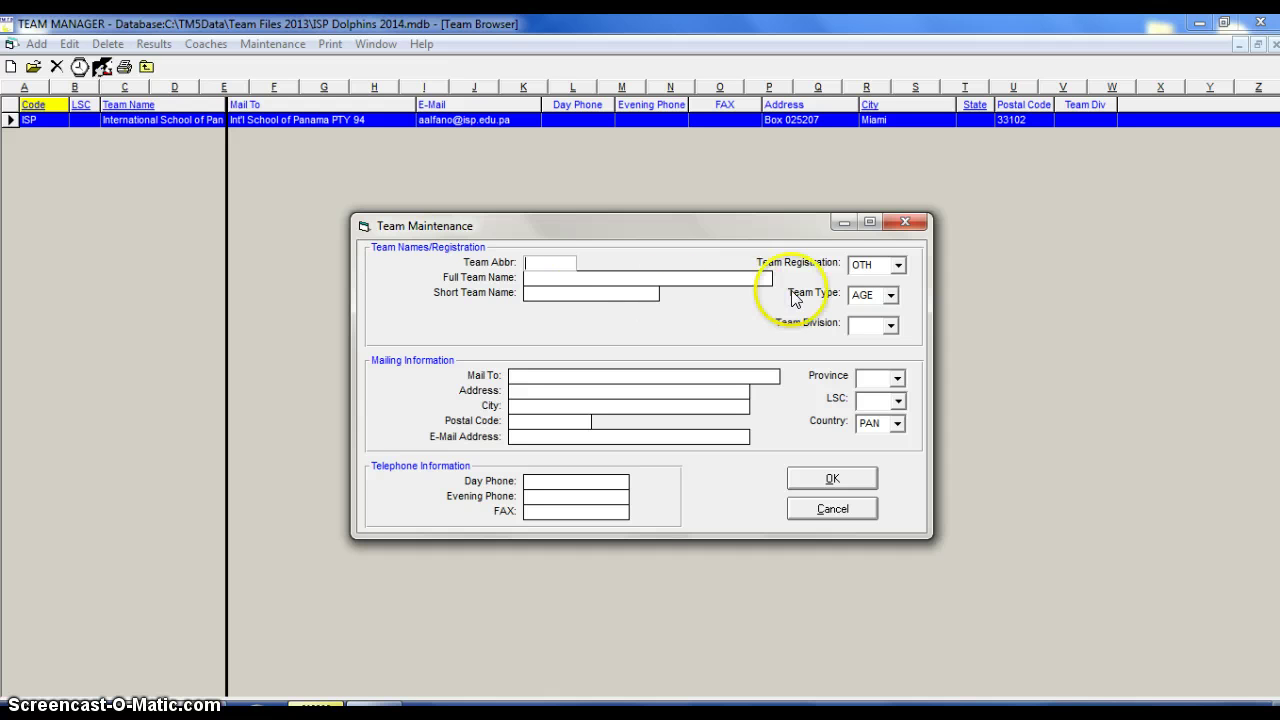
{"action": "left_click", "coordinate": [889, 296]}
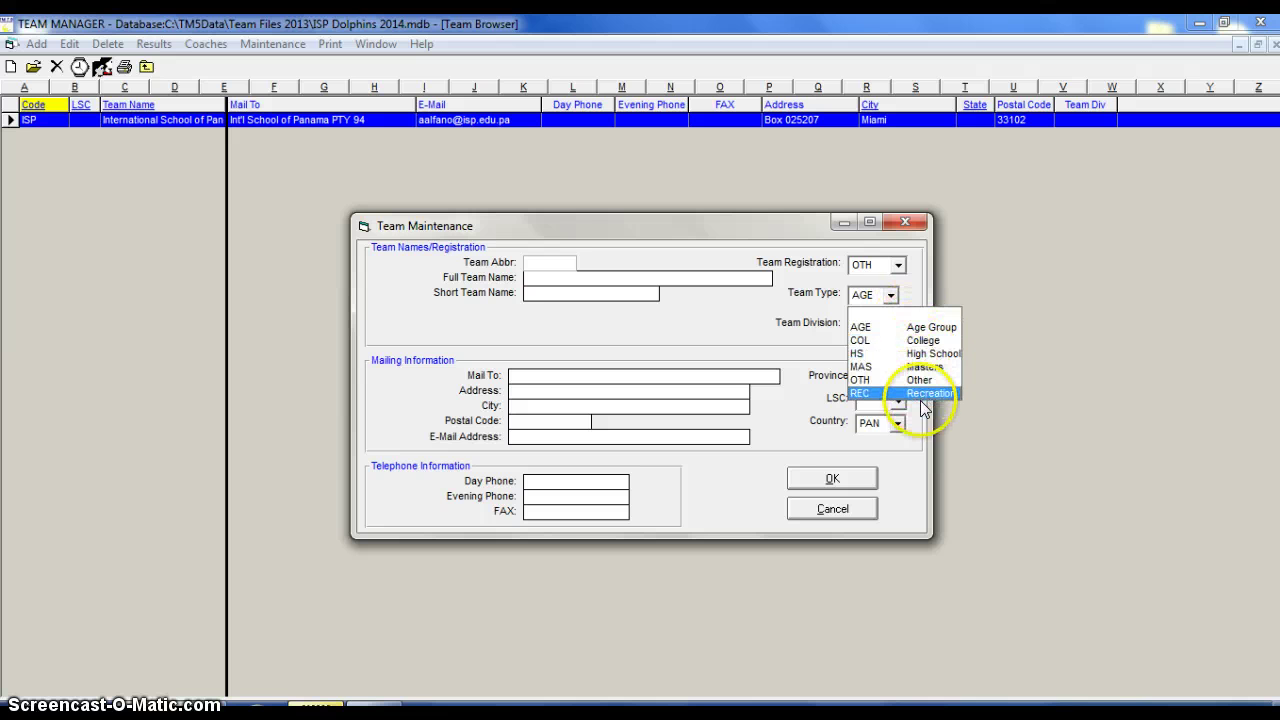
{"action": "left_click", "coordinate": [912, 330]}
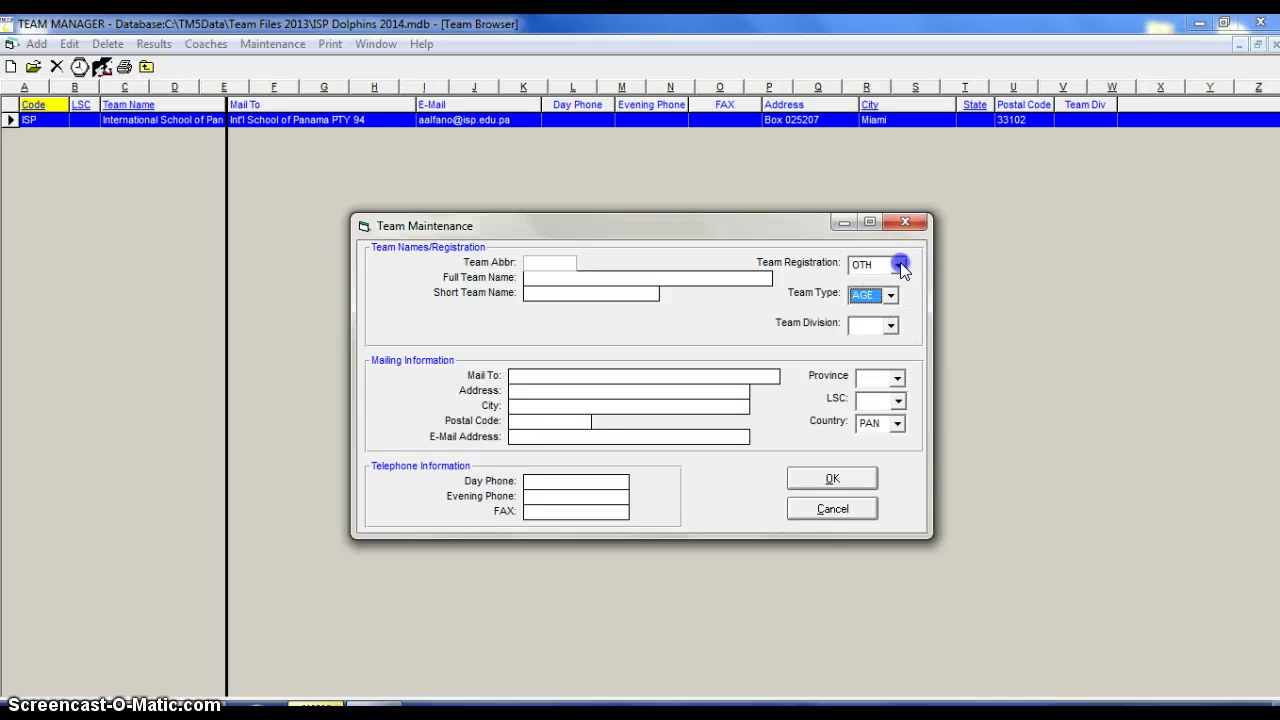
Keep Other as registration, view the Team Division choices, then cancel the new team form.
{"action": "left_click", "coordinate": [898, 266]}
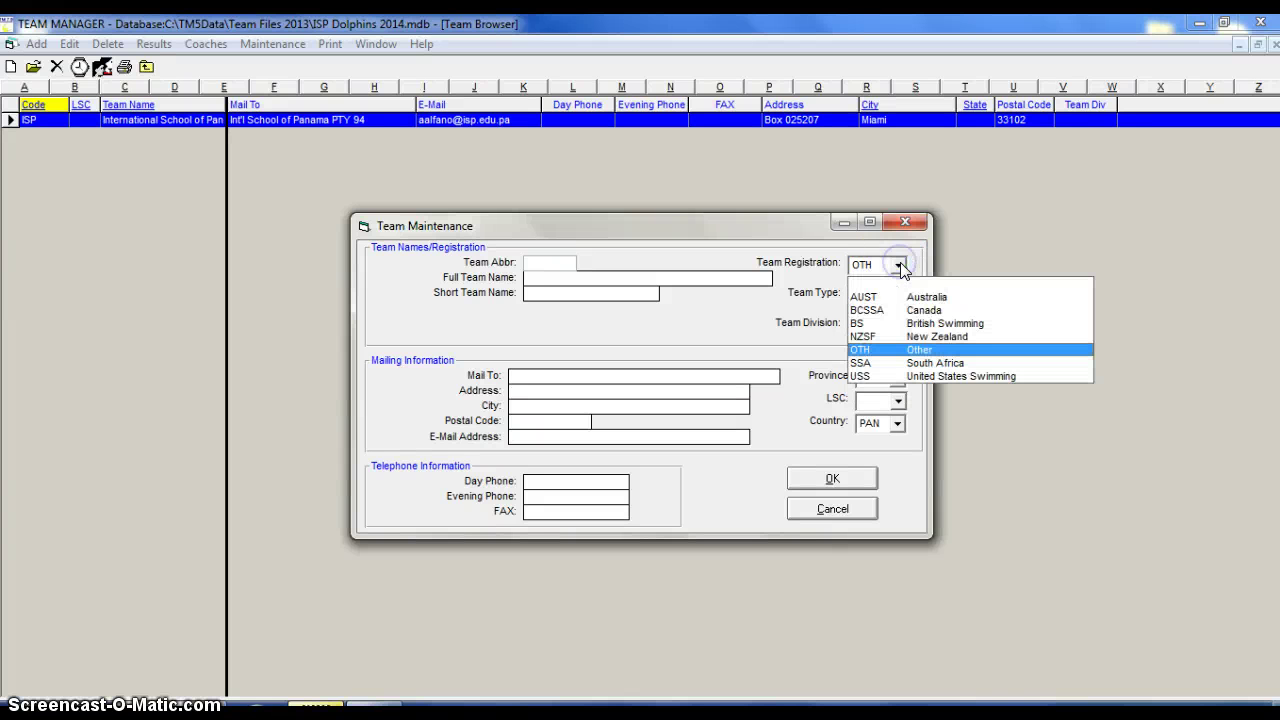
{"action": "left_click", "coordinate": [899, 346]}
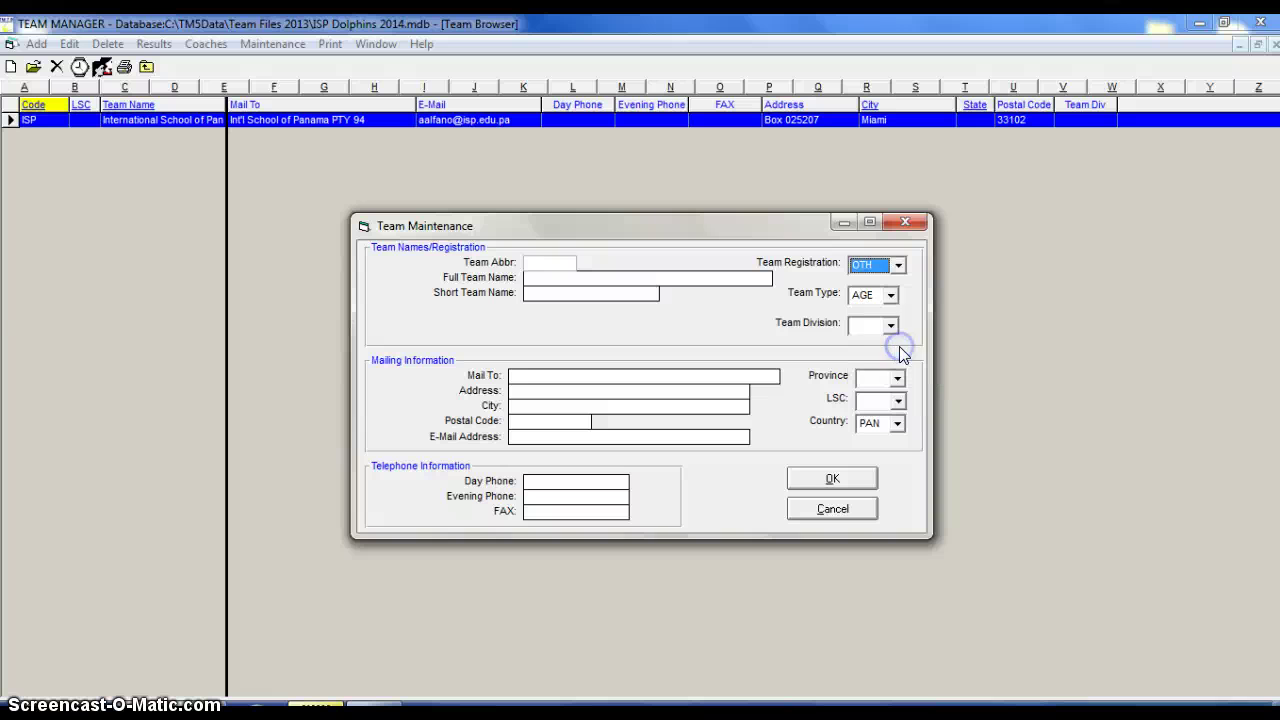
{"action": "left_click", "coordinate": [889, 325]}
{"action": "left_click", "coordinate": [889, 325]}
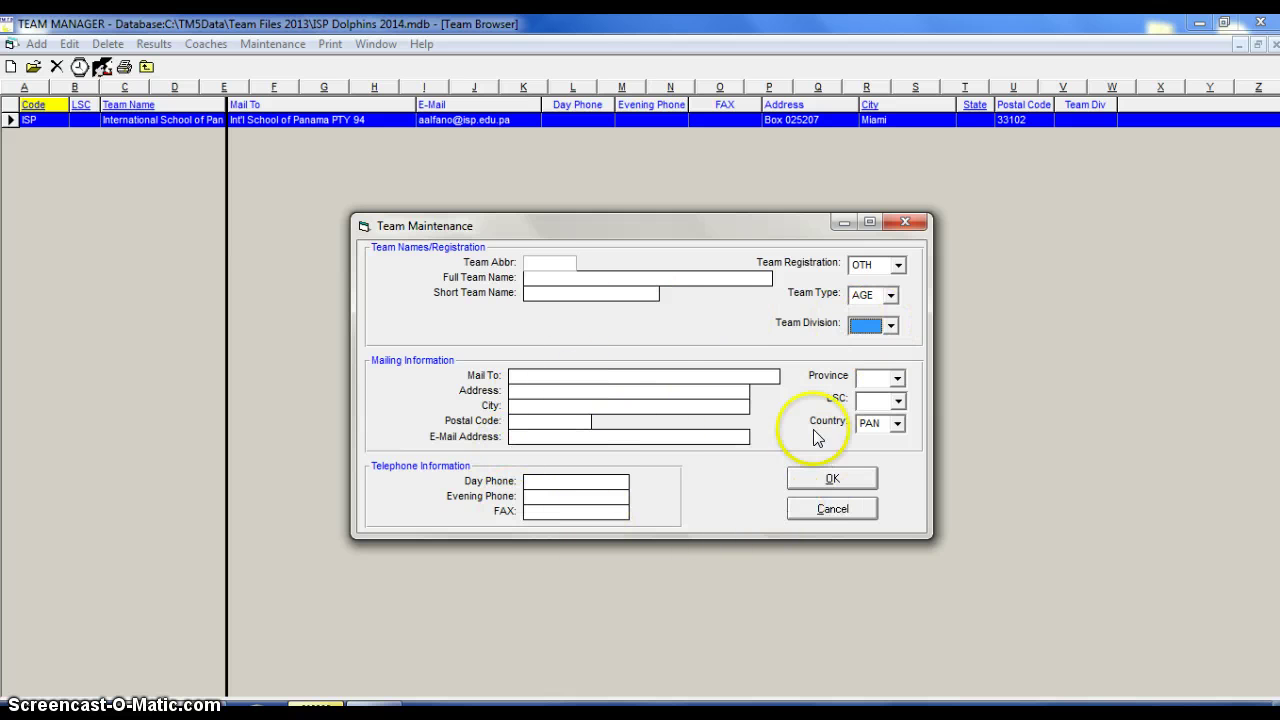
{"action": "left_click", "coordinate": [832, 509]}
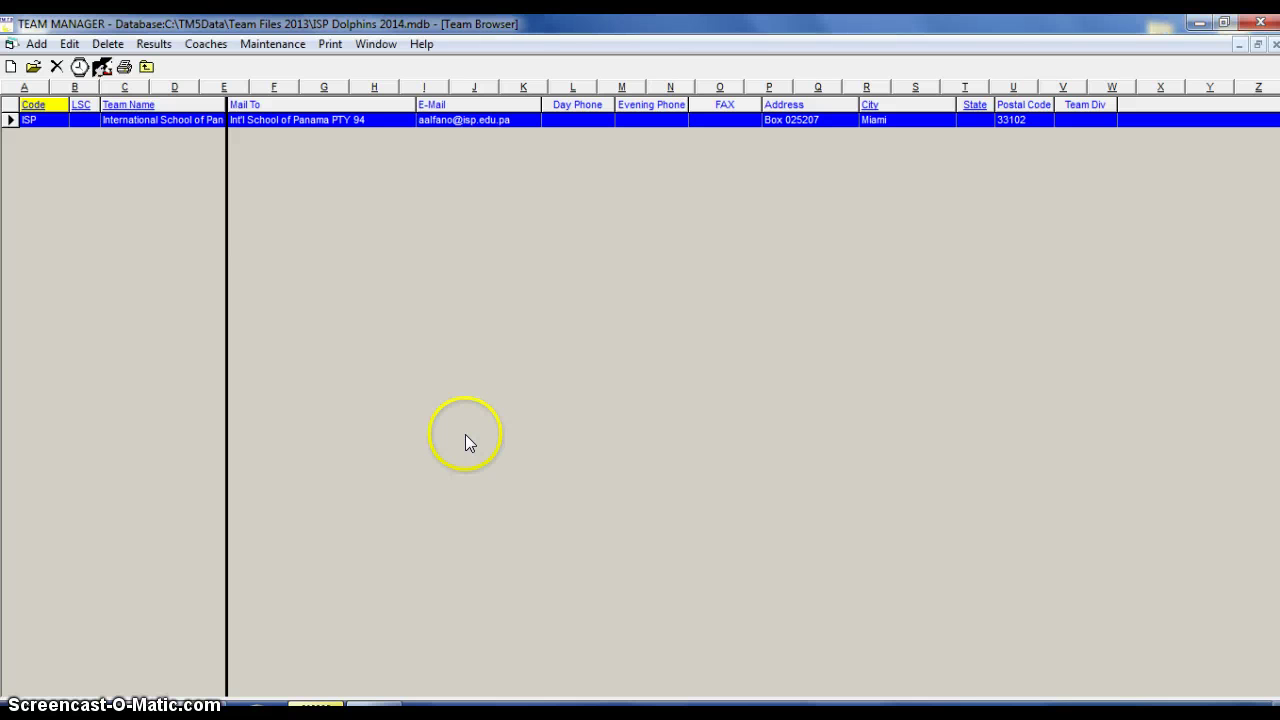
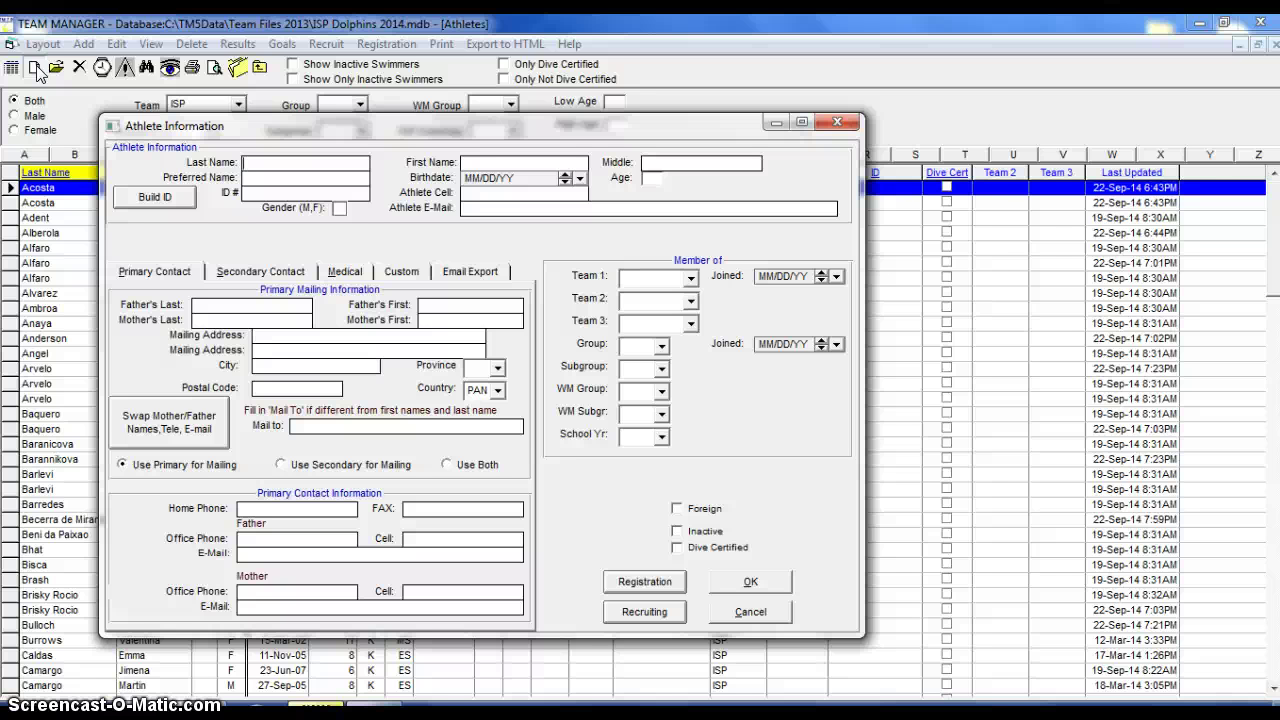
Add a test athlete born 03/24/87, male, on team ISP, and save the form.
{"action": "type", "text": "Swimmer"}
{"action": "key", "text": "Tab"}
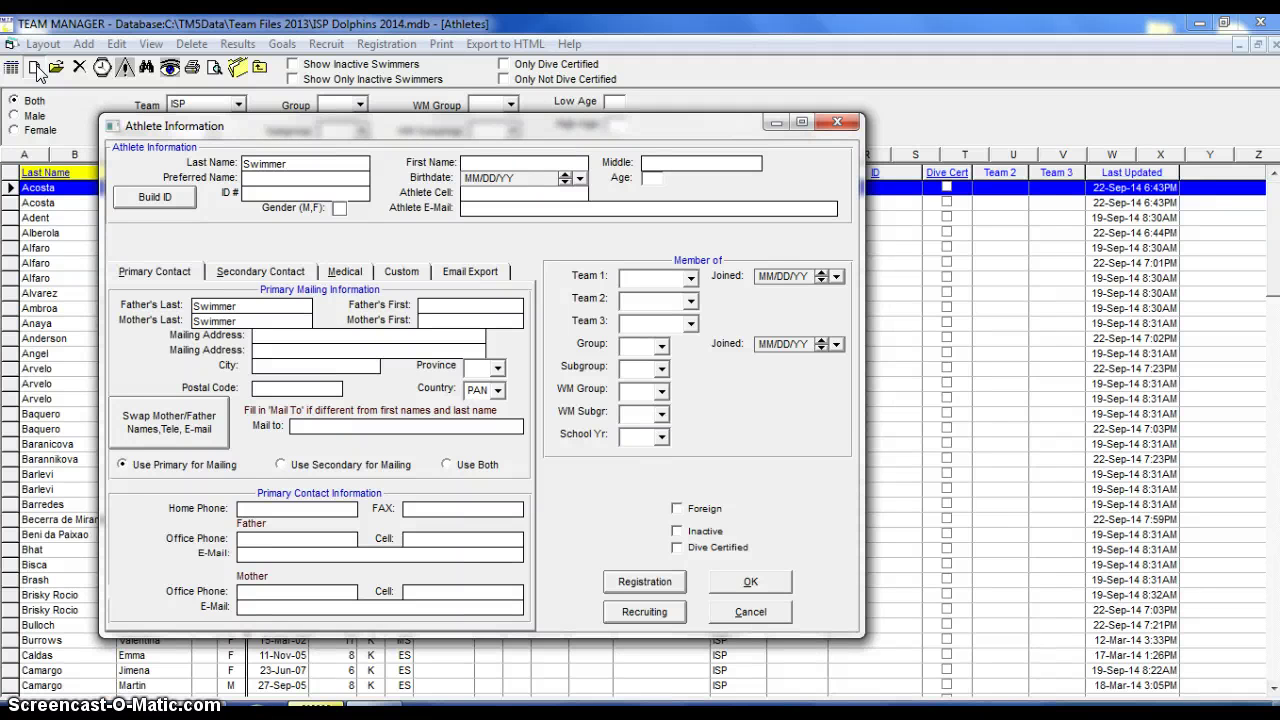
{"action": "type", "text": "Test"}
{"action": "key", "text": "Tab"}
{"action": "type", "text": "03/24/"}
{"action": "type", "text": "87"}
{"action": "key", "text": "Tab"}
{"action": "key", "text": "Tab"}
{"action": "key", "text": "Tab"}
{"action": "key", "text": "Tab"}
{"action": "type", "text": "M"}
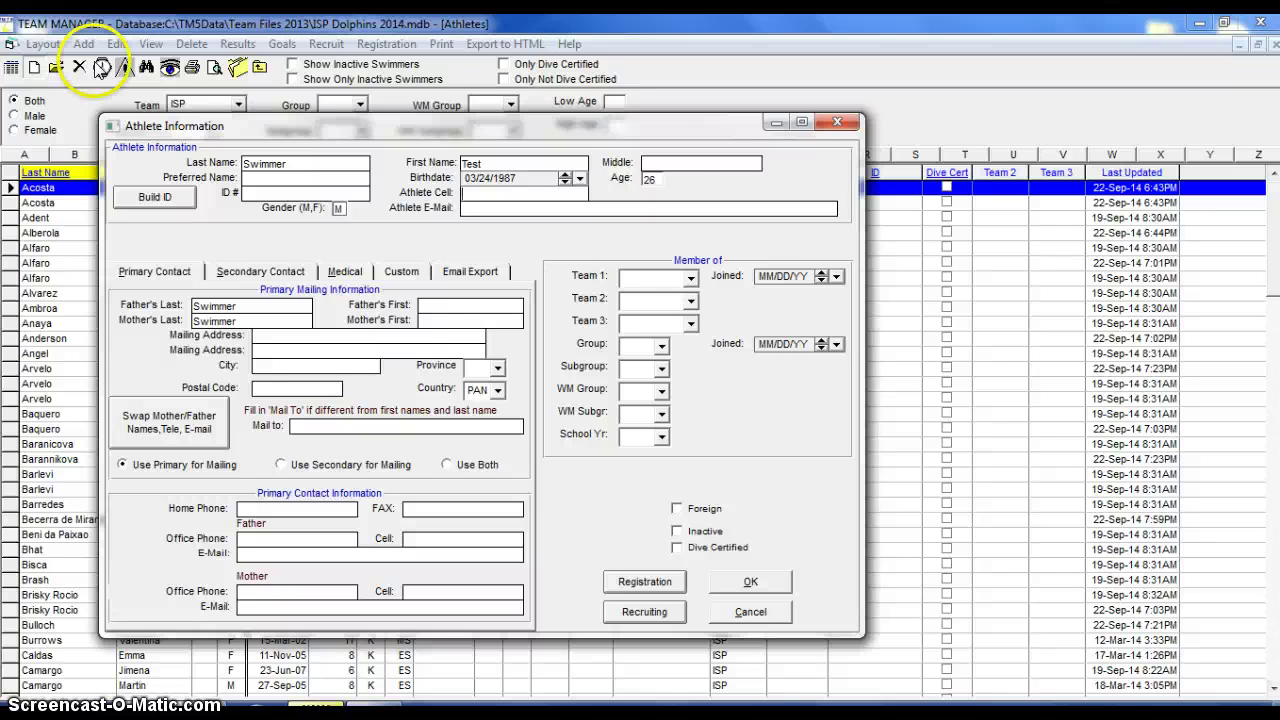
{"action": "left_click", "coordinate": [688, 281]}
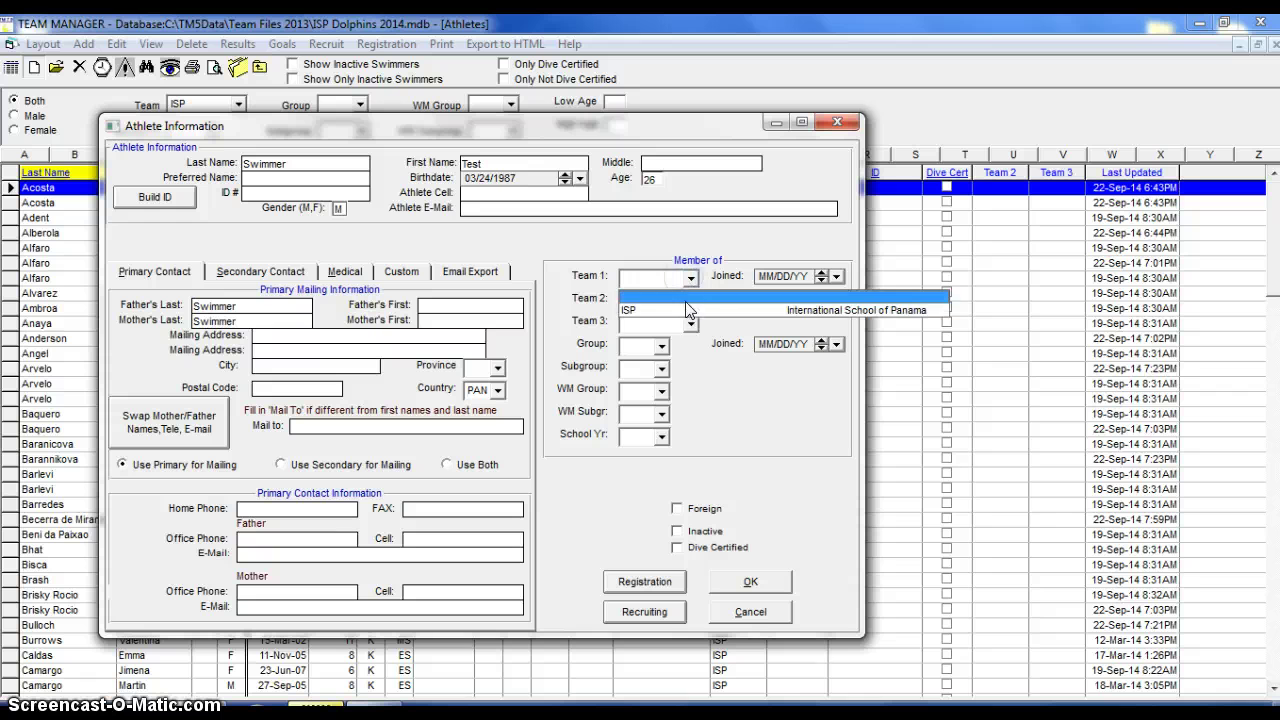
{"action": "left_click", "coordinate": [687, 308]}
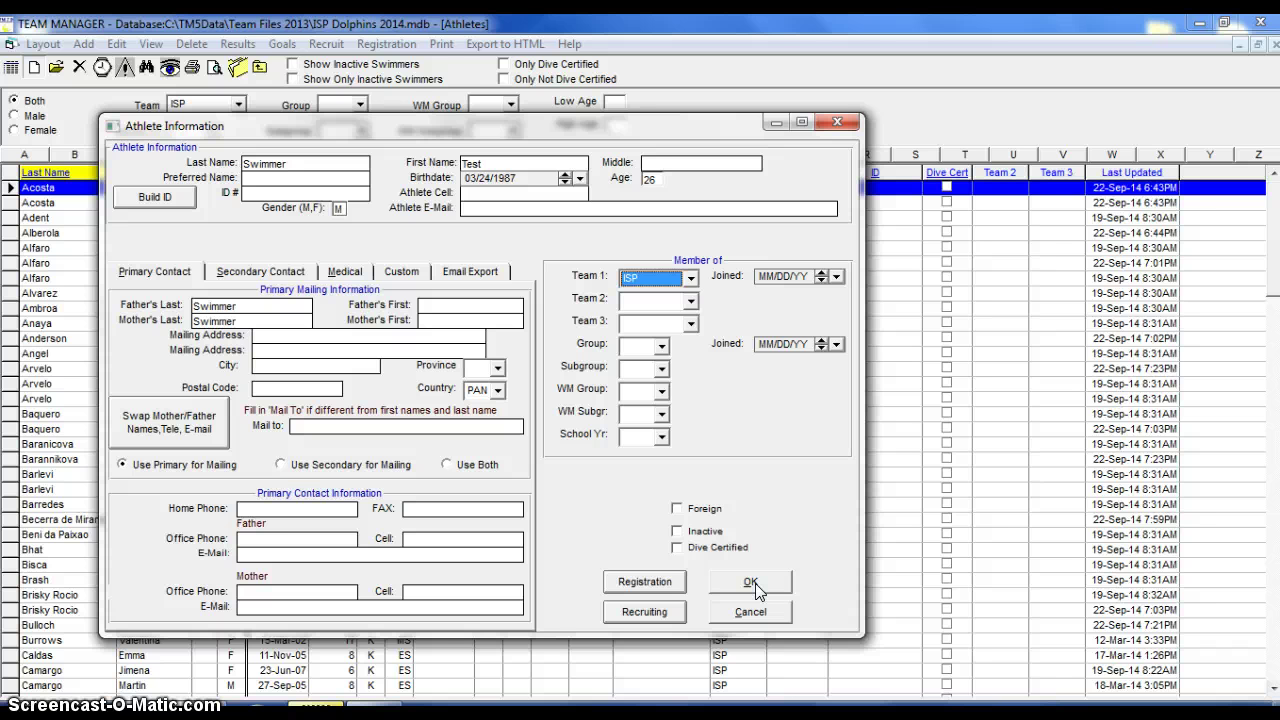
{"action": "left_click", "coordinate": [755, 612]}
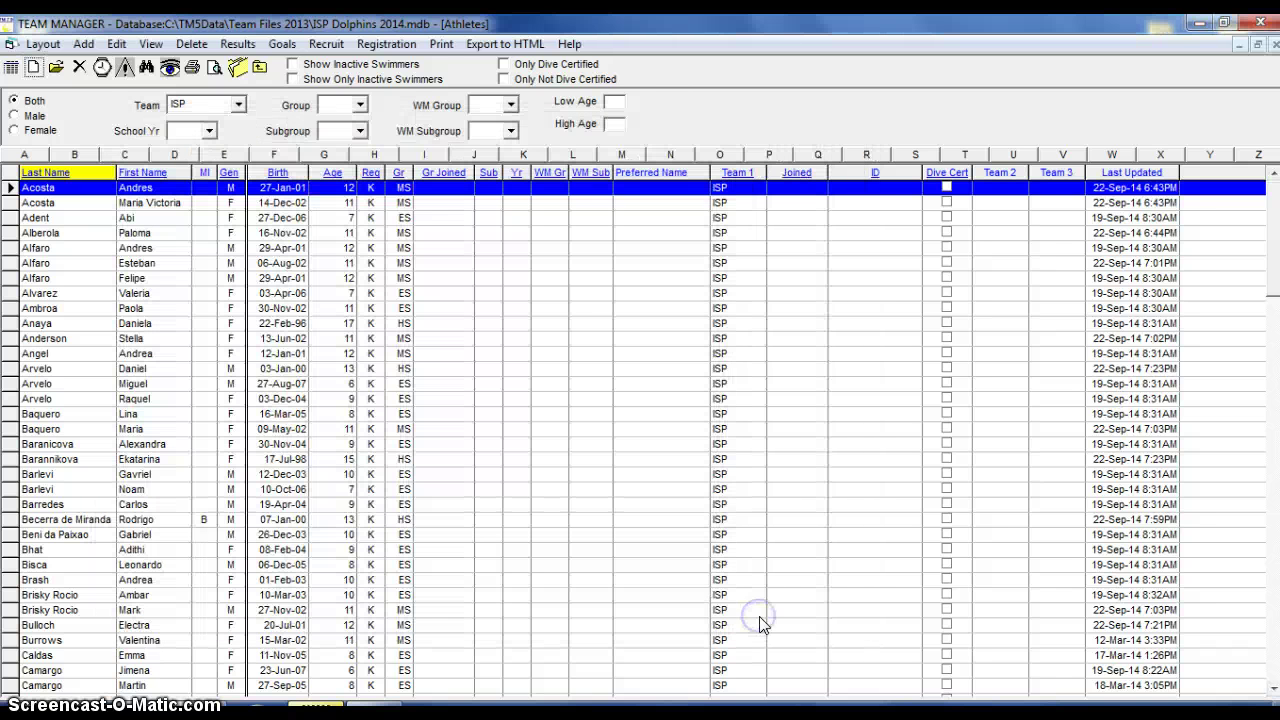
Close the Athletes list, glance at the Meet Browser, then close it too.
{"action": "left_click", "coordinate": [259, 67]}
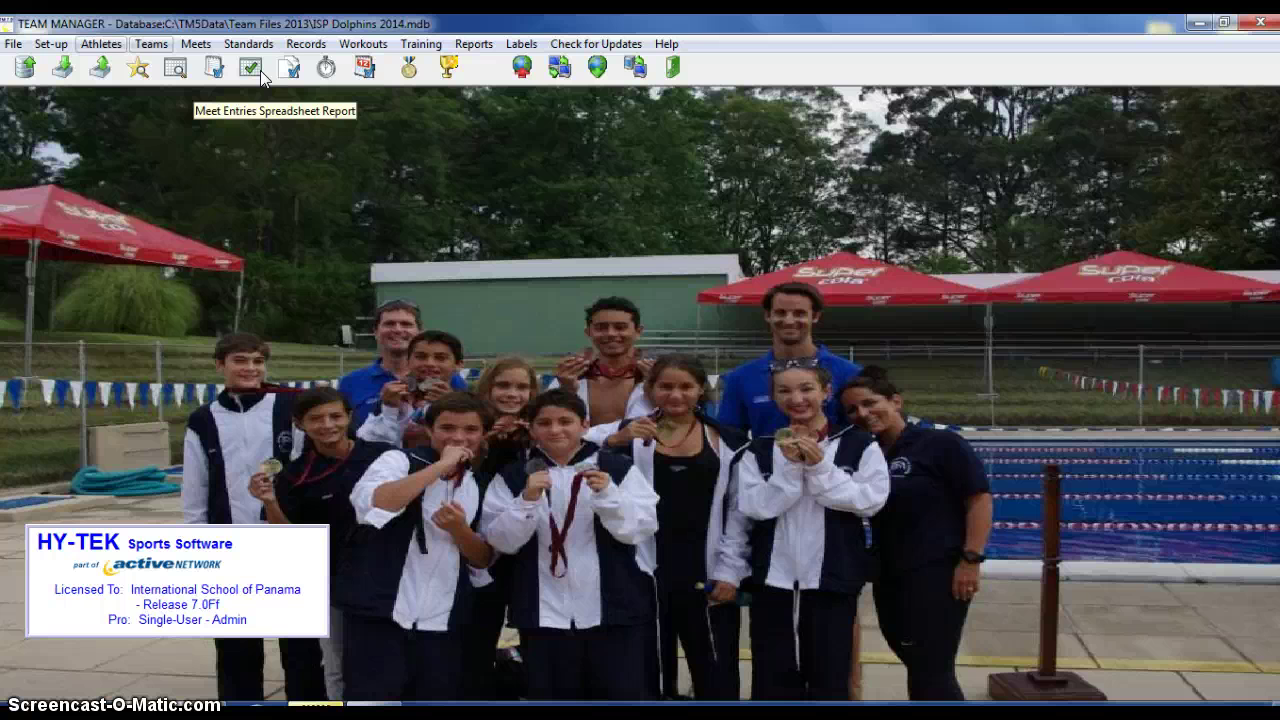
{"action": "left_click", "coordinate": [205, 47]}
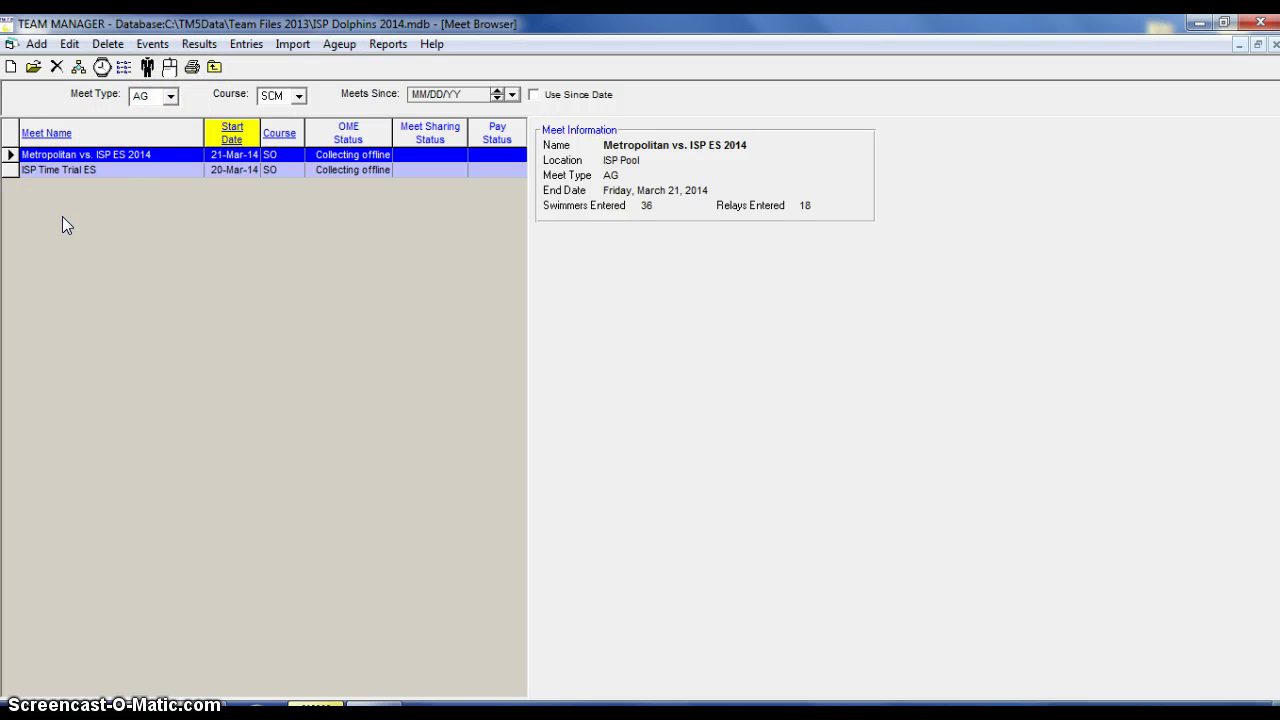
{"action": "left_click", "coordinate": [214, 67]}
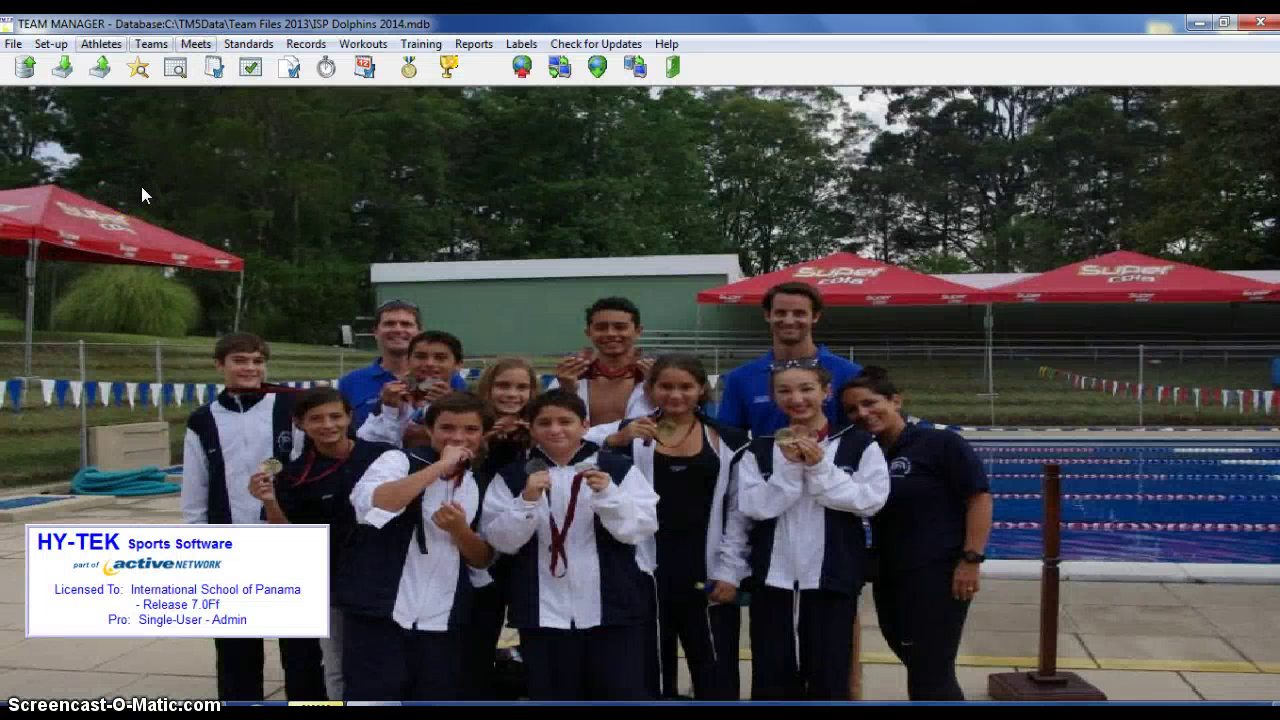
Start a File > Import > Meet Events import and browse to the Desktop.
{"action": "left_click", "coordinate": [18, 44]}
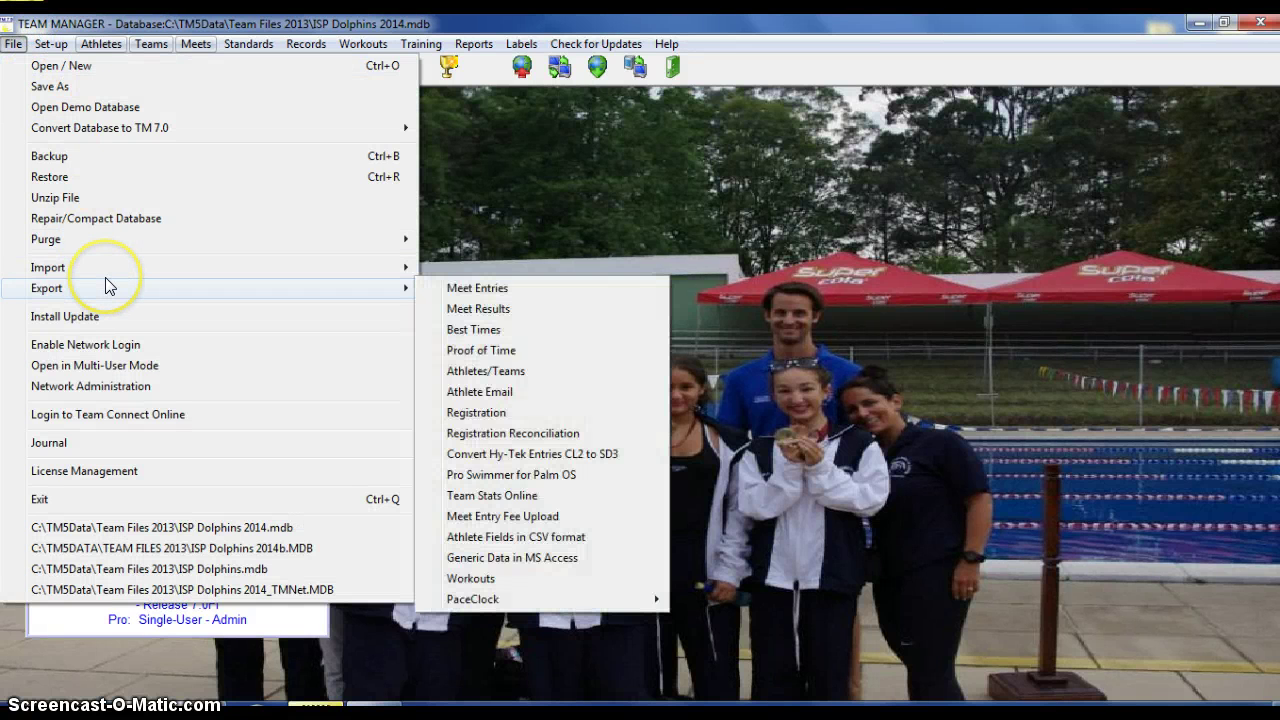
{"action": "mouse_move", "coordinate": [263, 272]}
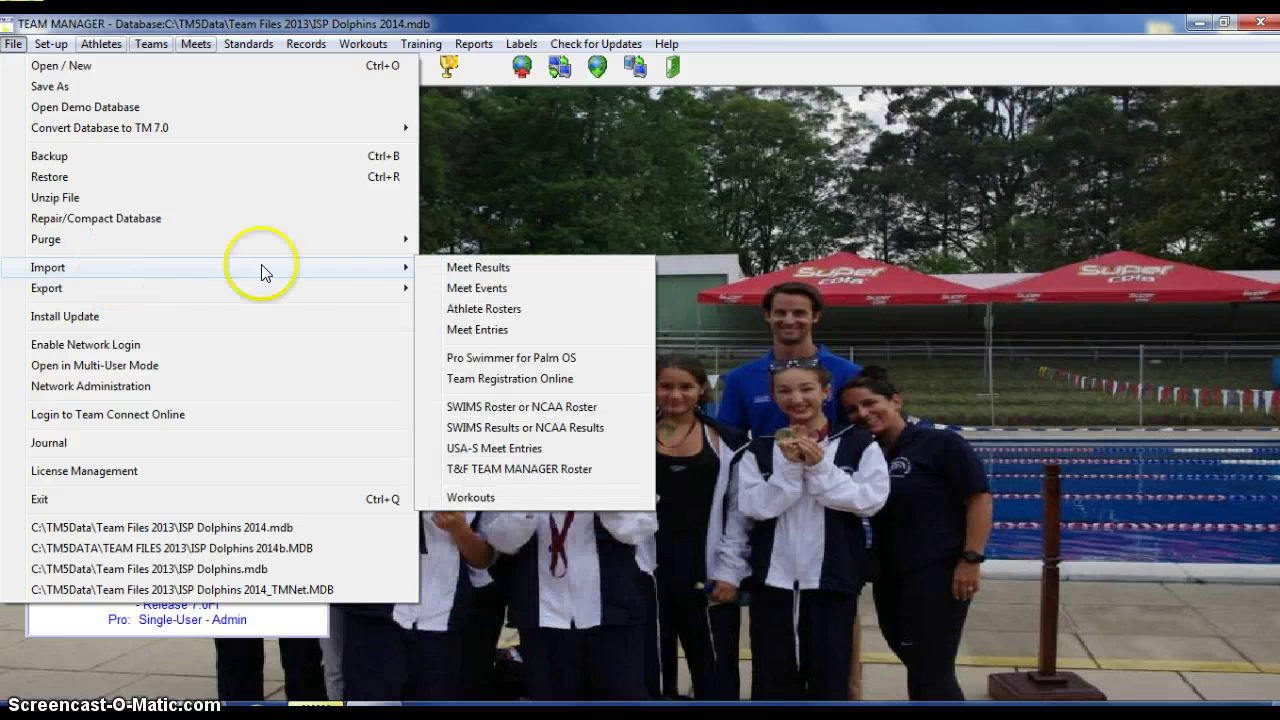
{"action": "left_click", "coordinate": [476, 290]}
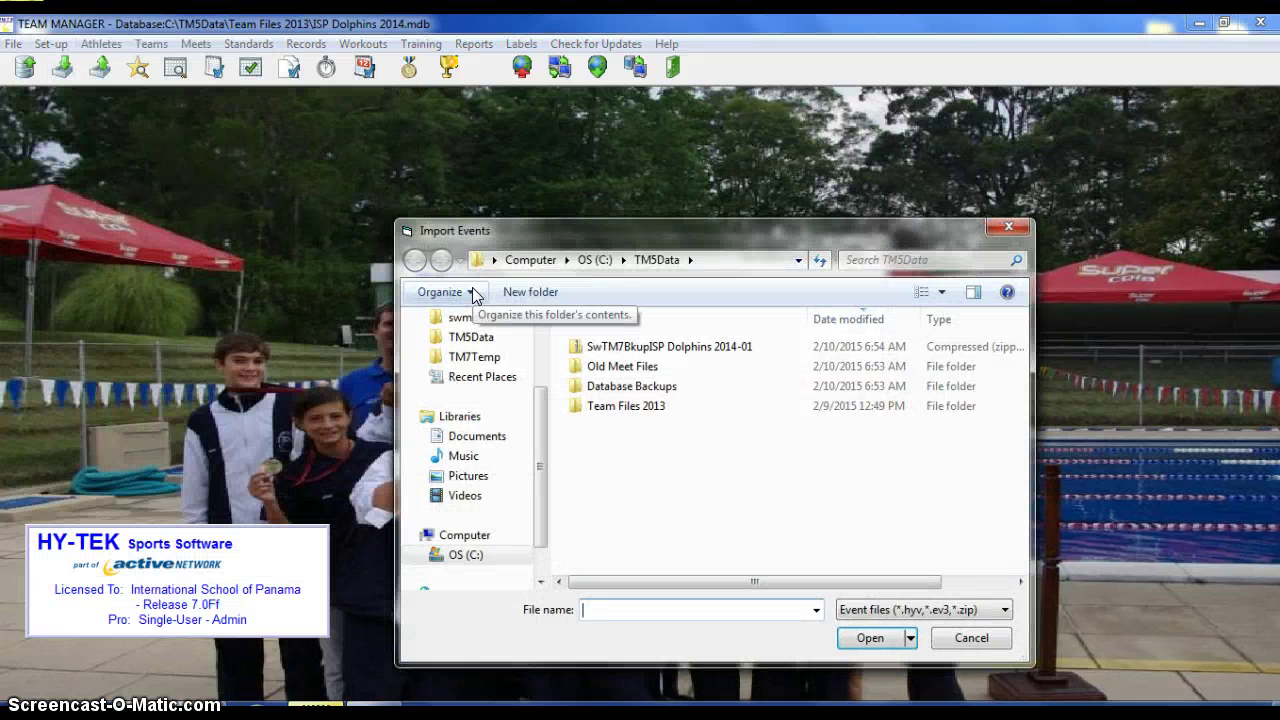
{"action": "left_click_drag", "start_coordinate": [616, 230], "coordinate": [557, 182]}
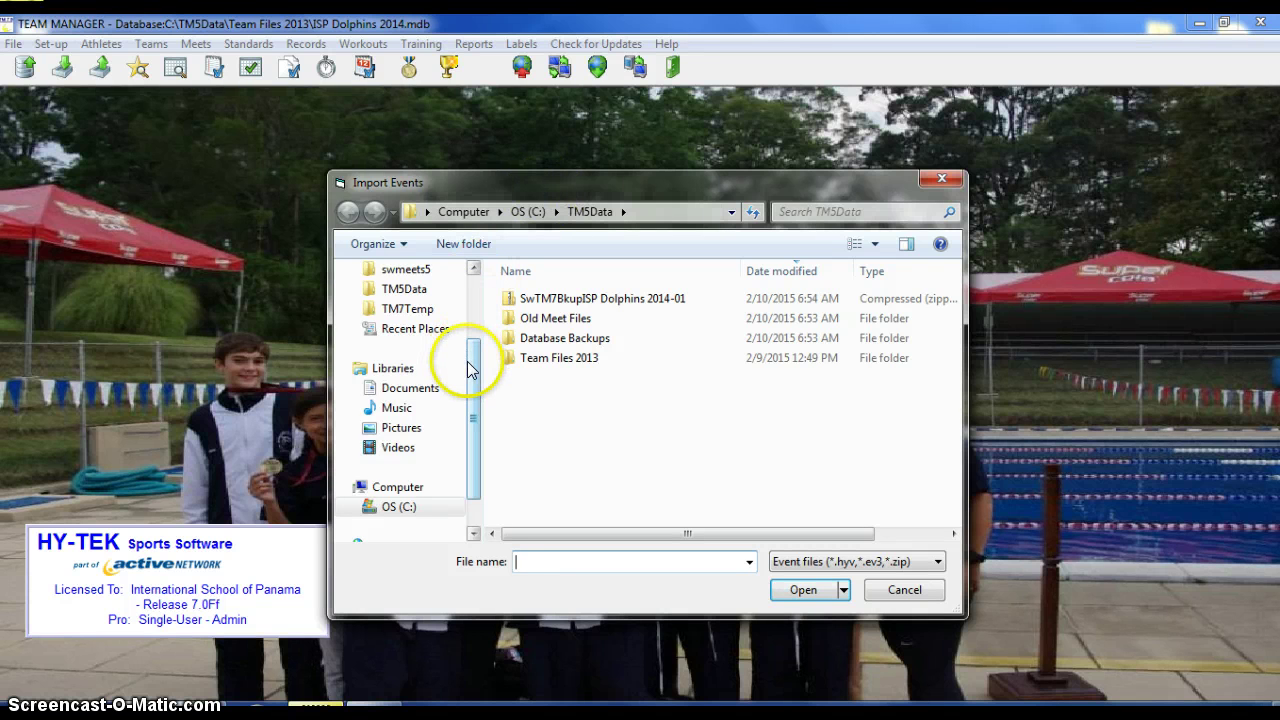
{"action": "left_click_drag", "start_coordinate": [473, 364], "coordinate": [467, 308]}
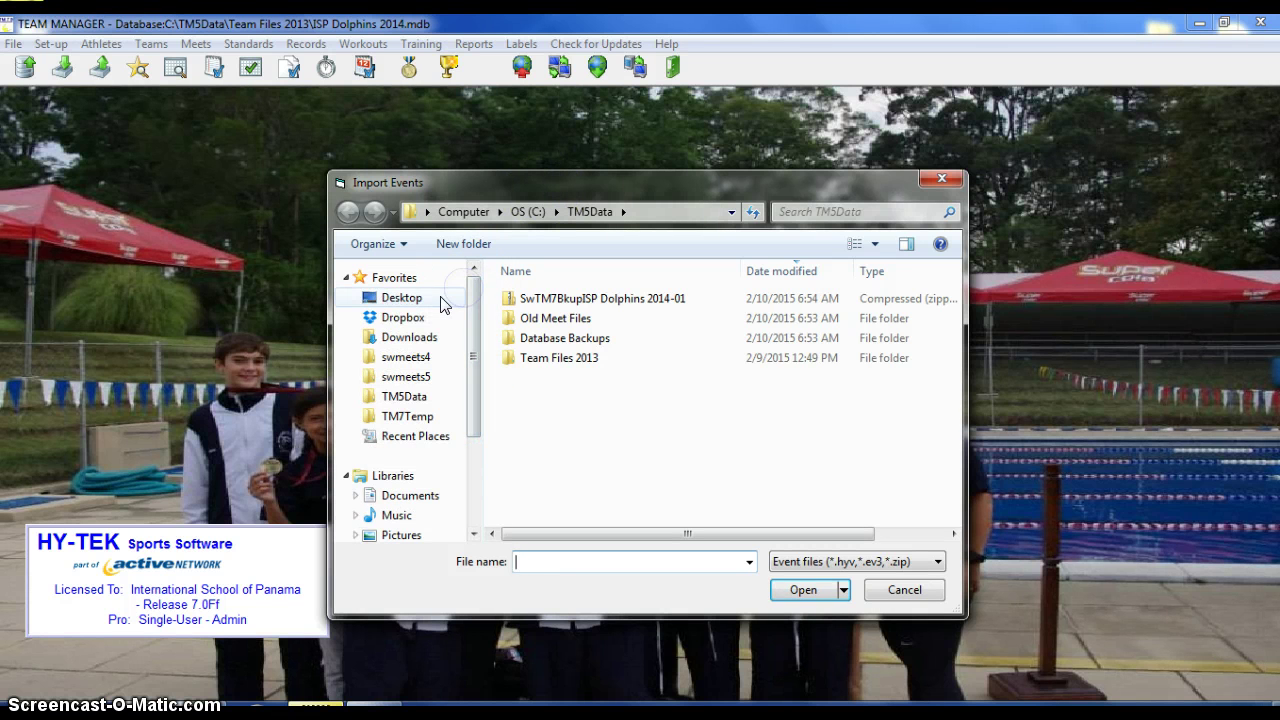
{"action": "left_click", "coordinate": [444, 300]}
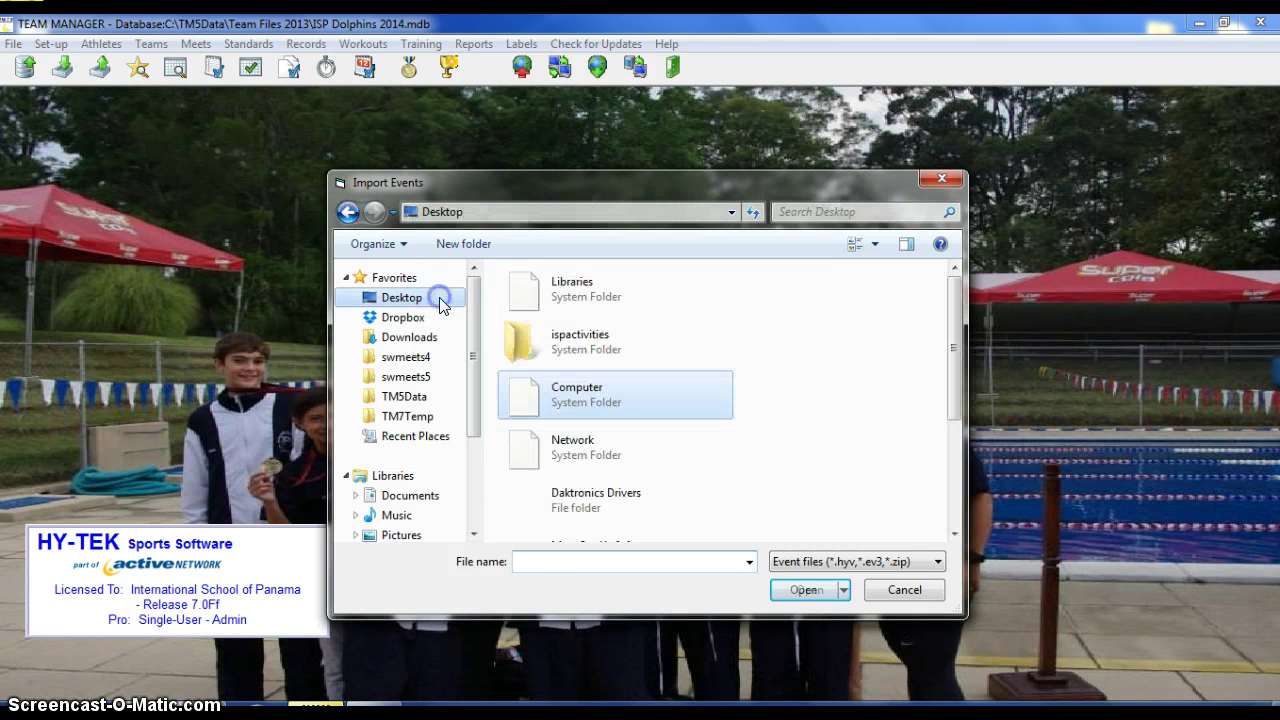
{"action": "left_click", "coordinate": [951, 394]}
{"action": "left_click_drag", "start_coordinate": [950, 393], "coordinate": [955, 527]}
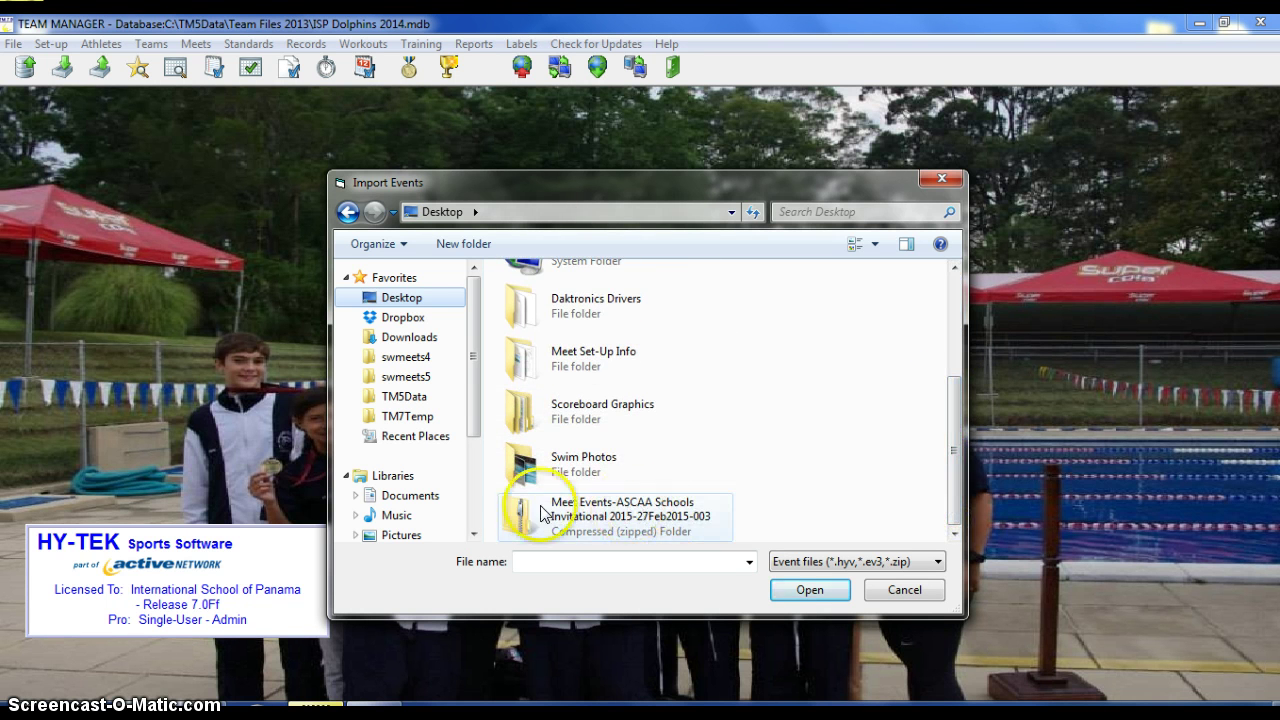
Open the Meet Events-ASCAA zip, pick its .ev3 file, and import the ASCAA events.
{"action": "left_click", "coordinate": [616, 514]}
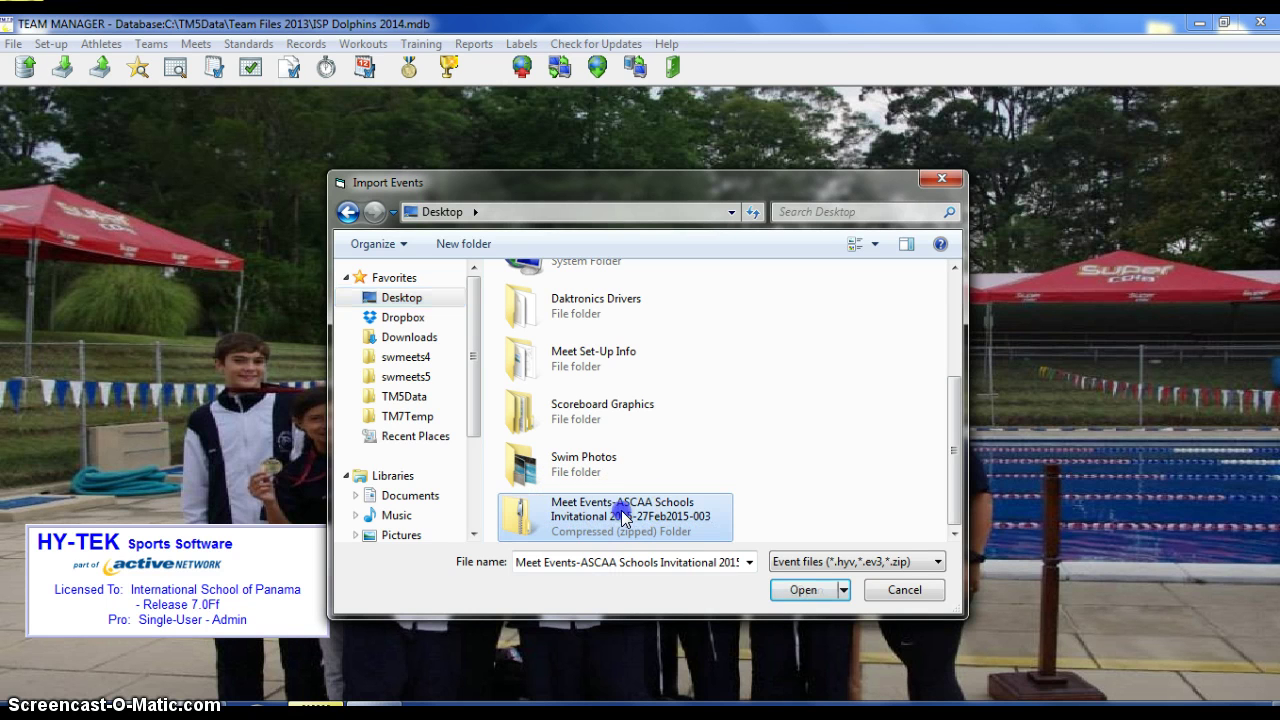
{"action": "left_click", "coordinate": [780, 589]}
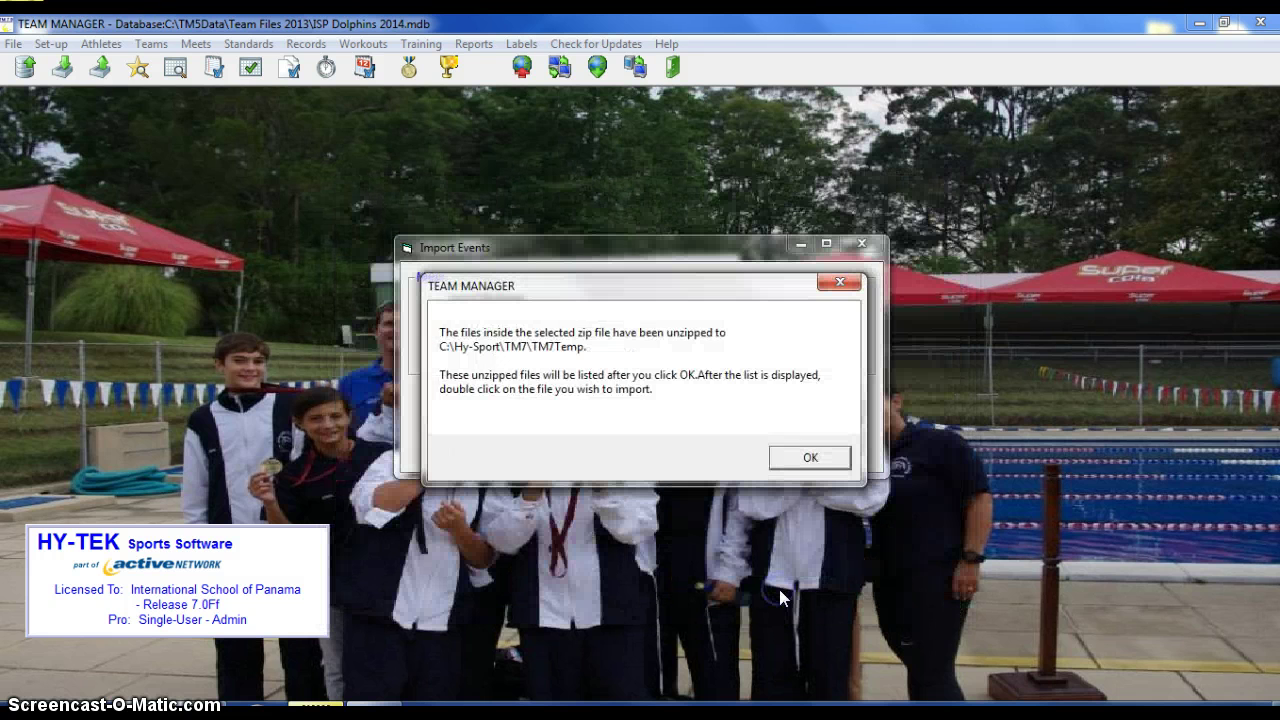
{"action": "left_click", "coordinate": [793, 459]}
{"action": "left_click", "coordinate": [588, 302]}
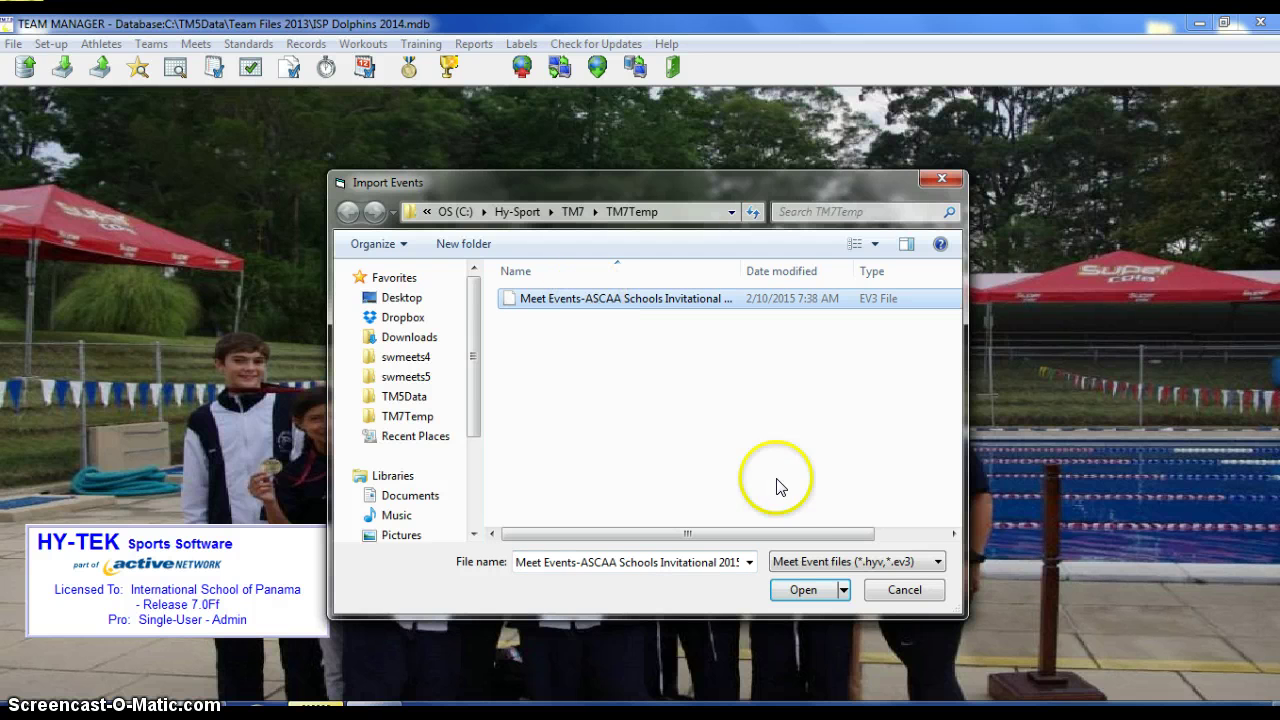
{"action": "left_click", "coordinate": [804, 589]}
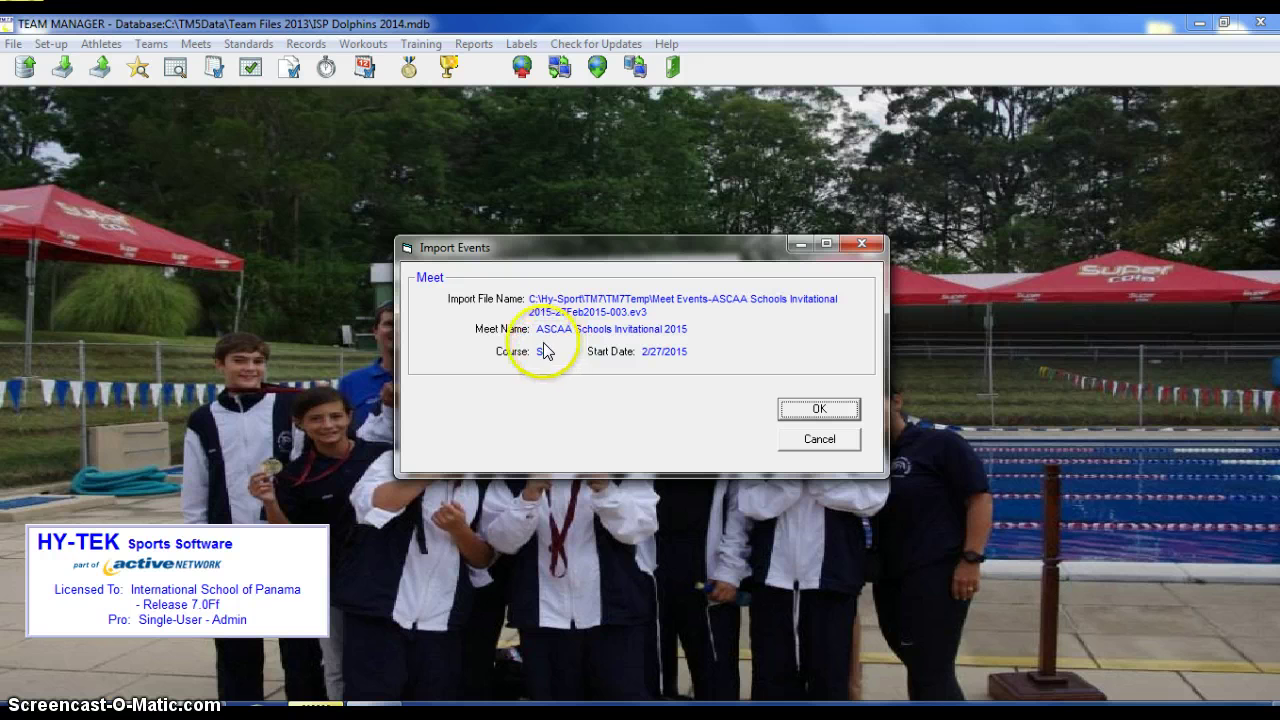
{"action": "left_click", "coordinate": [818, 408]}
Dismiss the import count, cancel Meet Setup, and set Meet Type to blank to list all meets.
{"action": "left_click", "coordinate": [668, 425]}
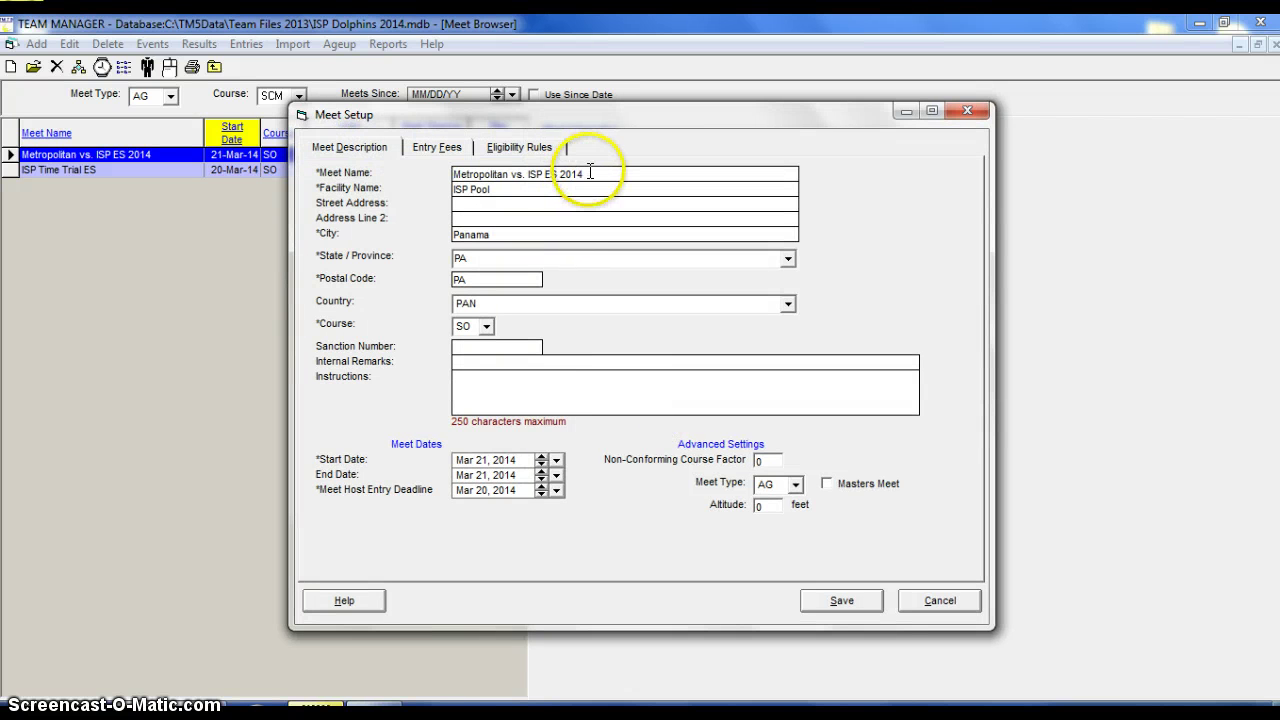
{"action": "left_click", "coordinate": [940, 600]}
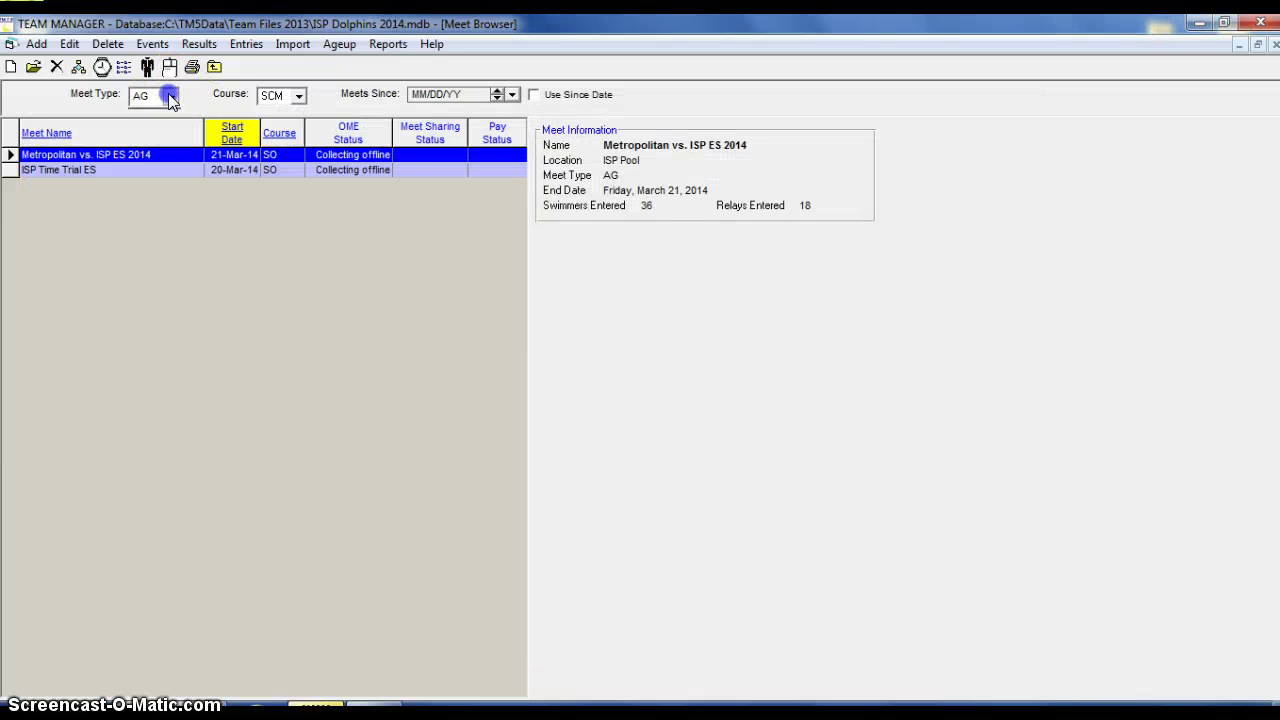
{"action": "left_click", "coordinate": [170, 95]}
{"action": "left_click", "coordinate": [168, 114]}
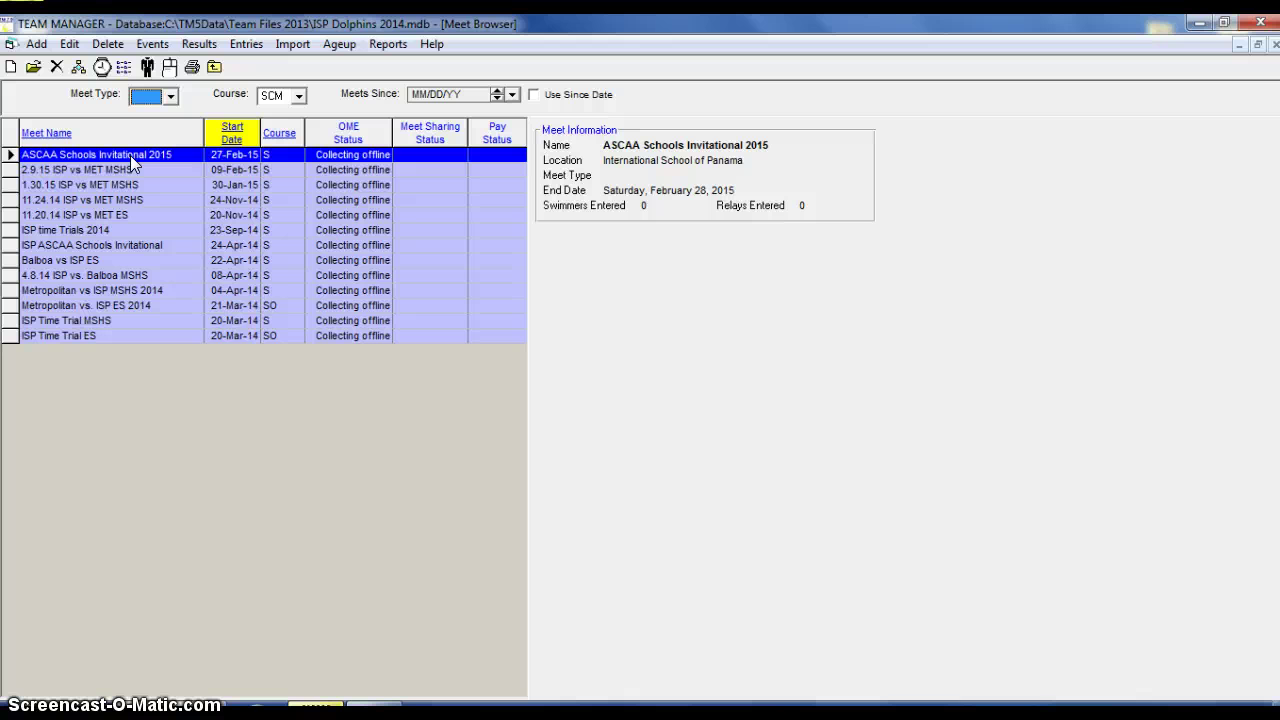
{"action": "left_click", "coordinate": [257, 45]}
Open Entry by Event for ASCAA Schools Invitational 2015 and show event 1, girls 11-12 200 IM.
{"action": "left_click", "coordinate": [268, 68]}
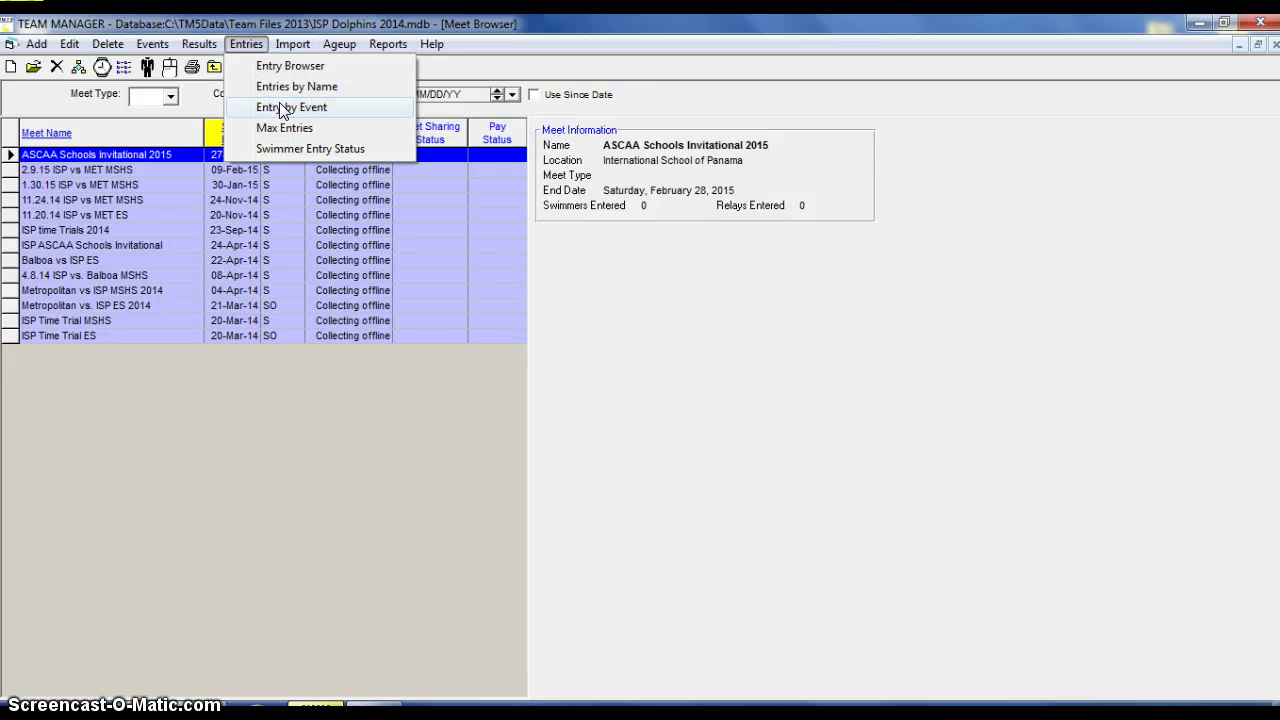
{"action": "left_click", "coordinate": [282, 108]}
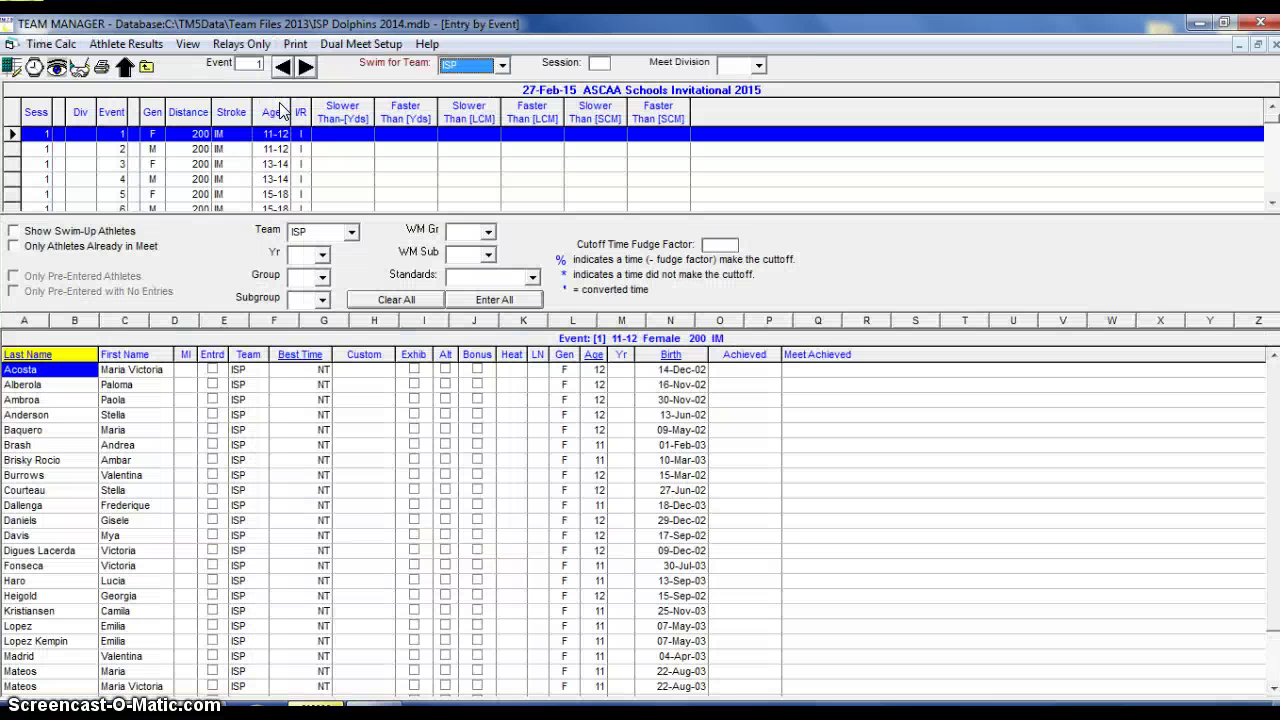
{"action": "left_click", "coordinate": [258, 60]}
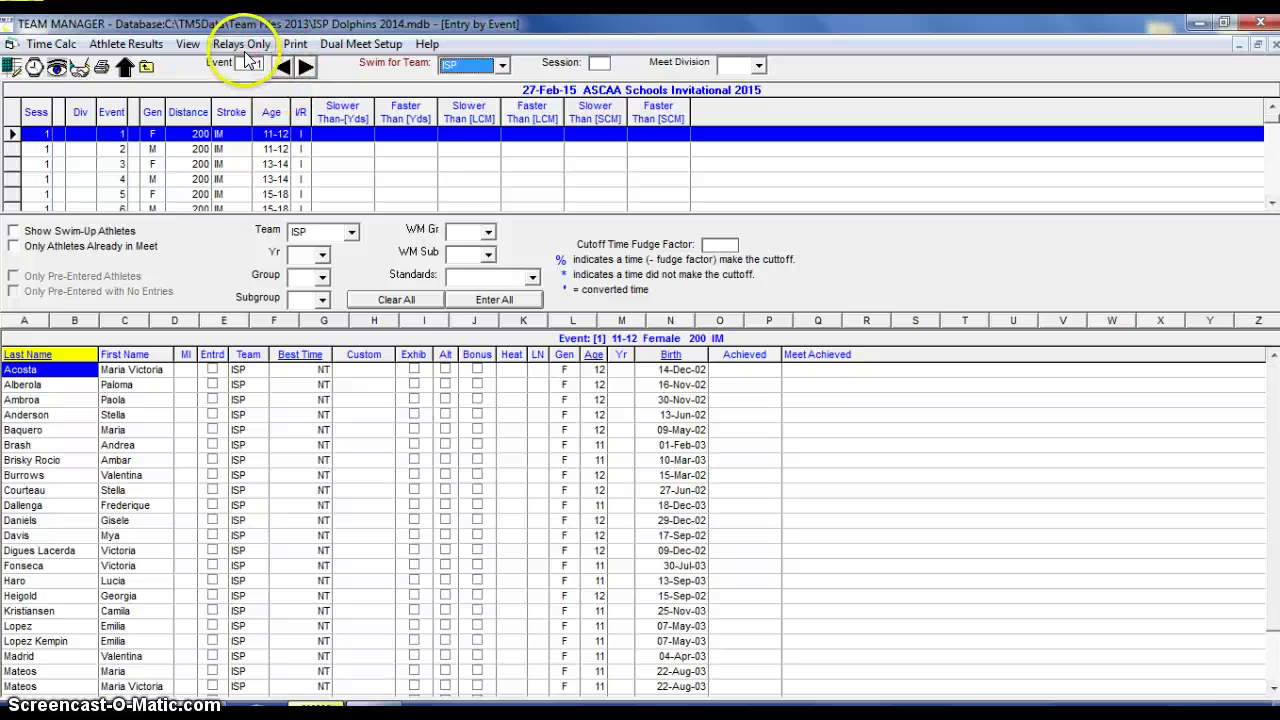
{"action": "type", "text": "1"}
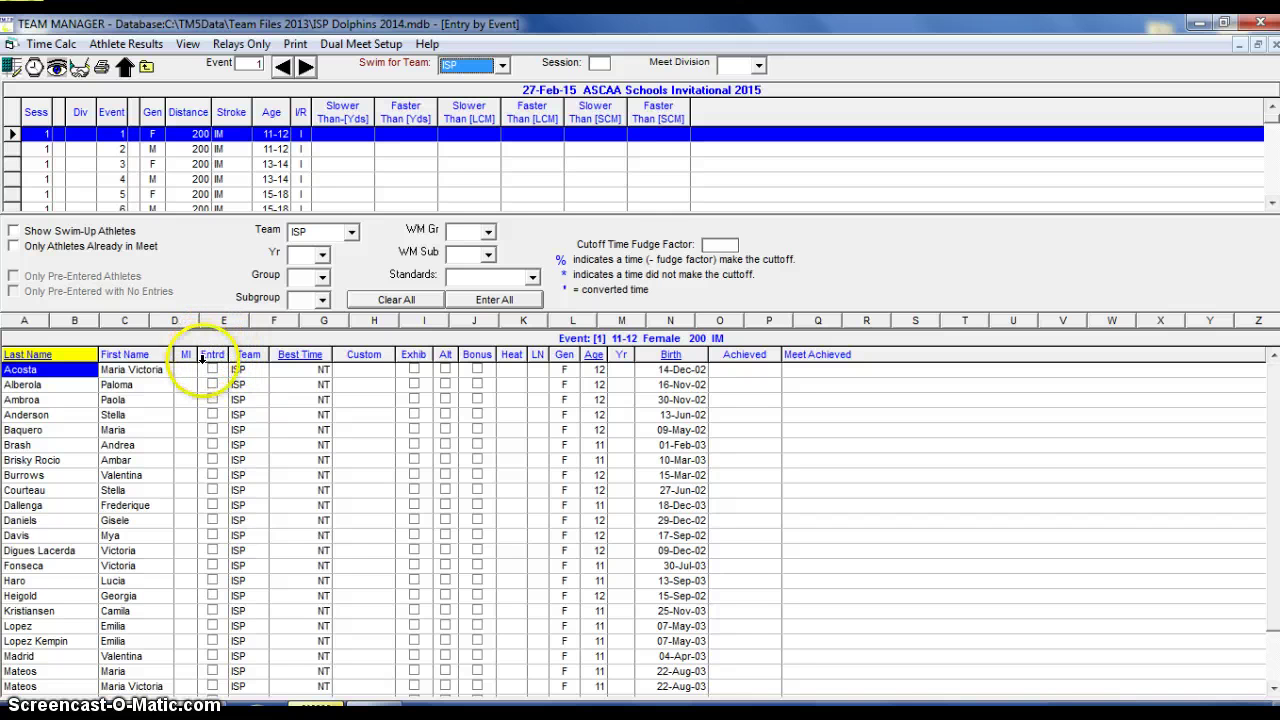
Leave no ISP swimmers entered in event 1 after toggling three Entrd boxes, then close the form.
{"action": "left_click", "coordinate": [211, 461]}
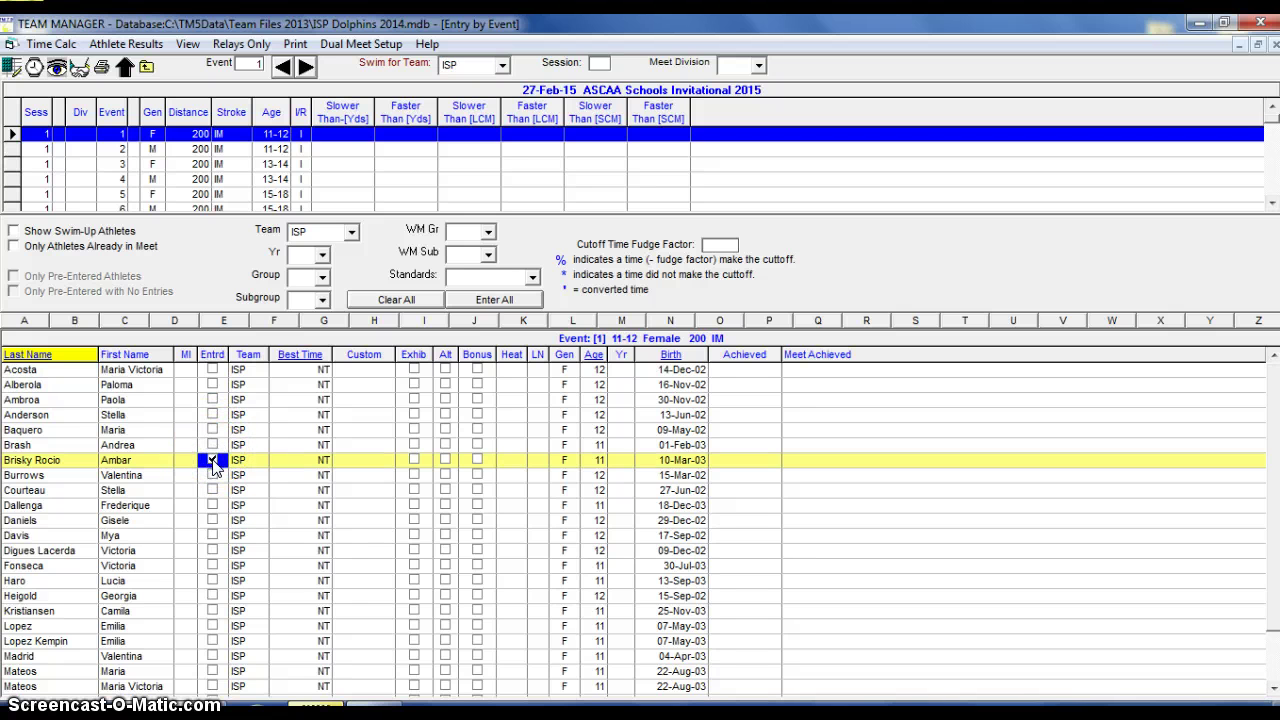
{"action": "left_click", "coordinate": [212, 520]}
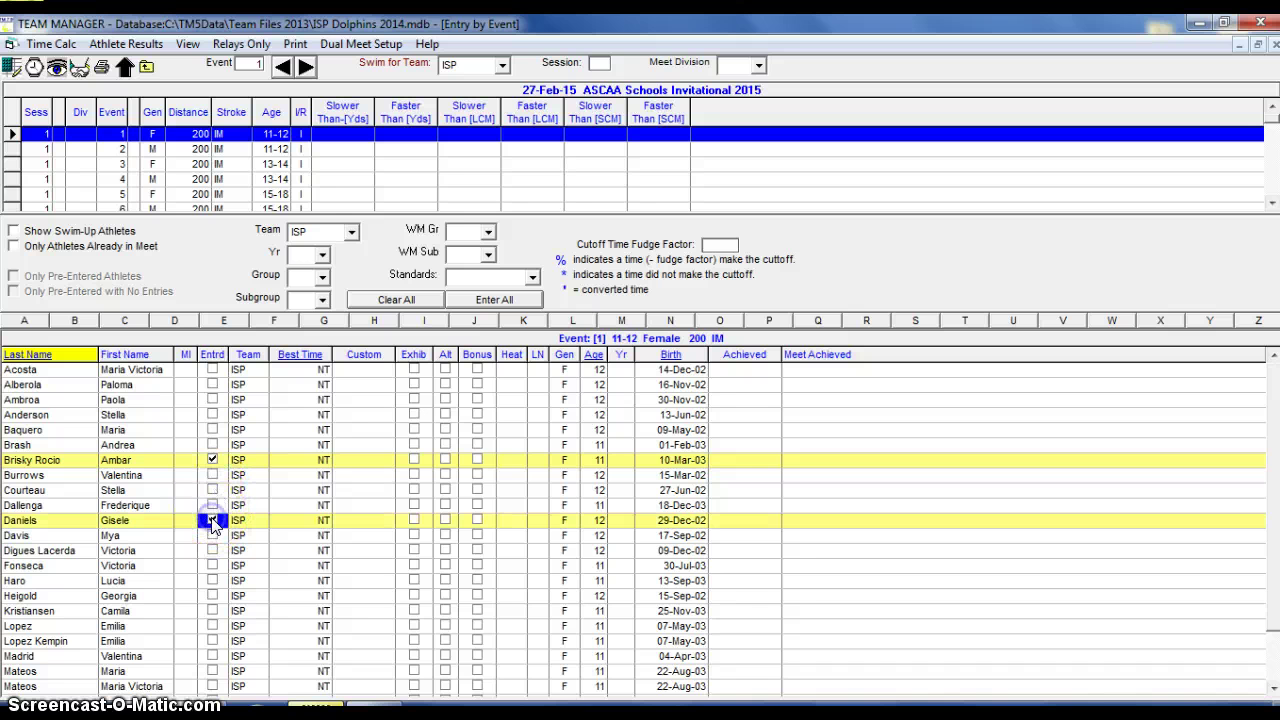
{"action": "left_click", "coordinate": [212, 611]}
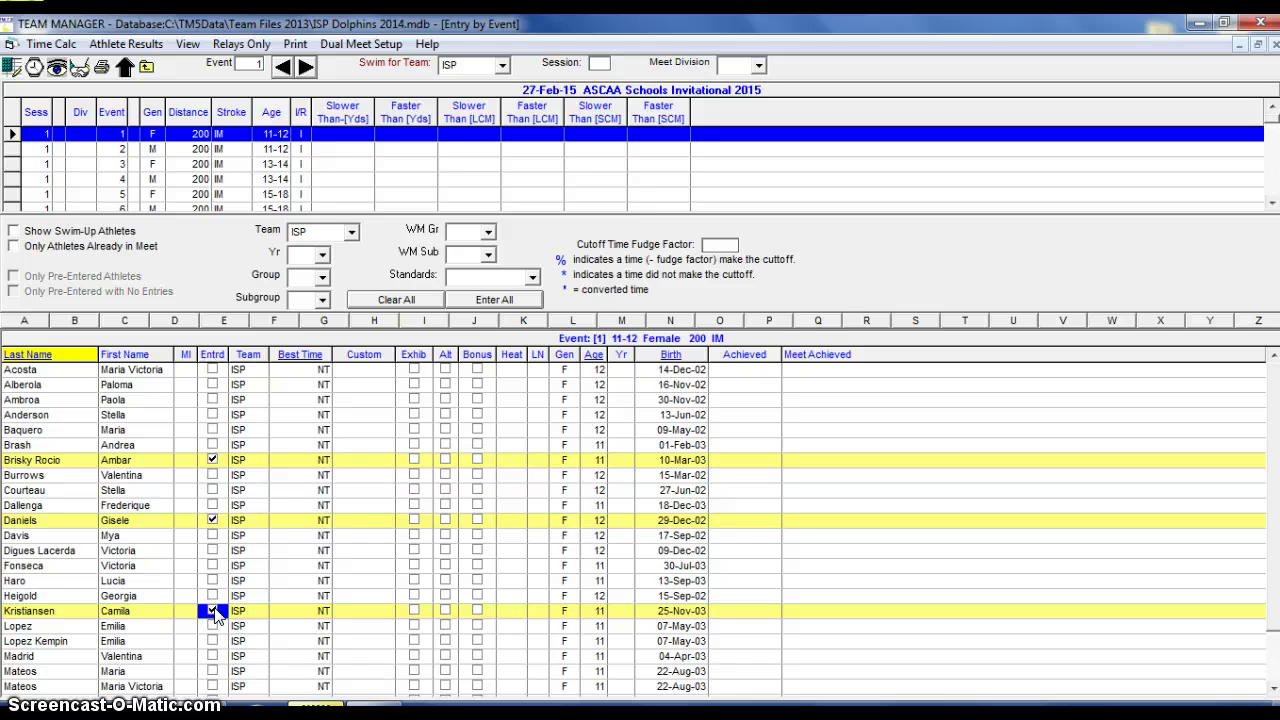
{"action": "left_click", "coordinate": [213, 612]}
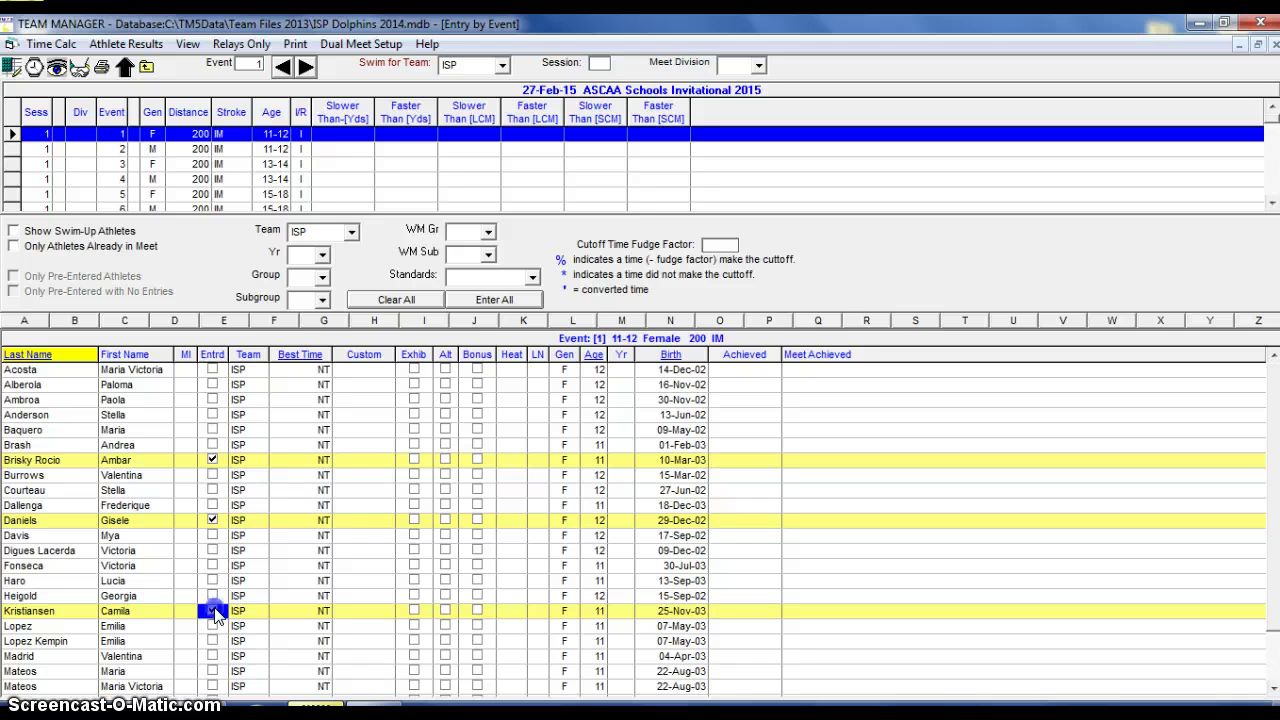
{"action": "left_click", "coordinate": [212, 520]}
{"action": "left_click", "coordinate": [211, 458]}
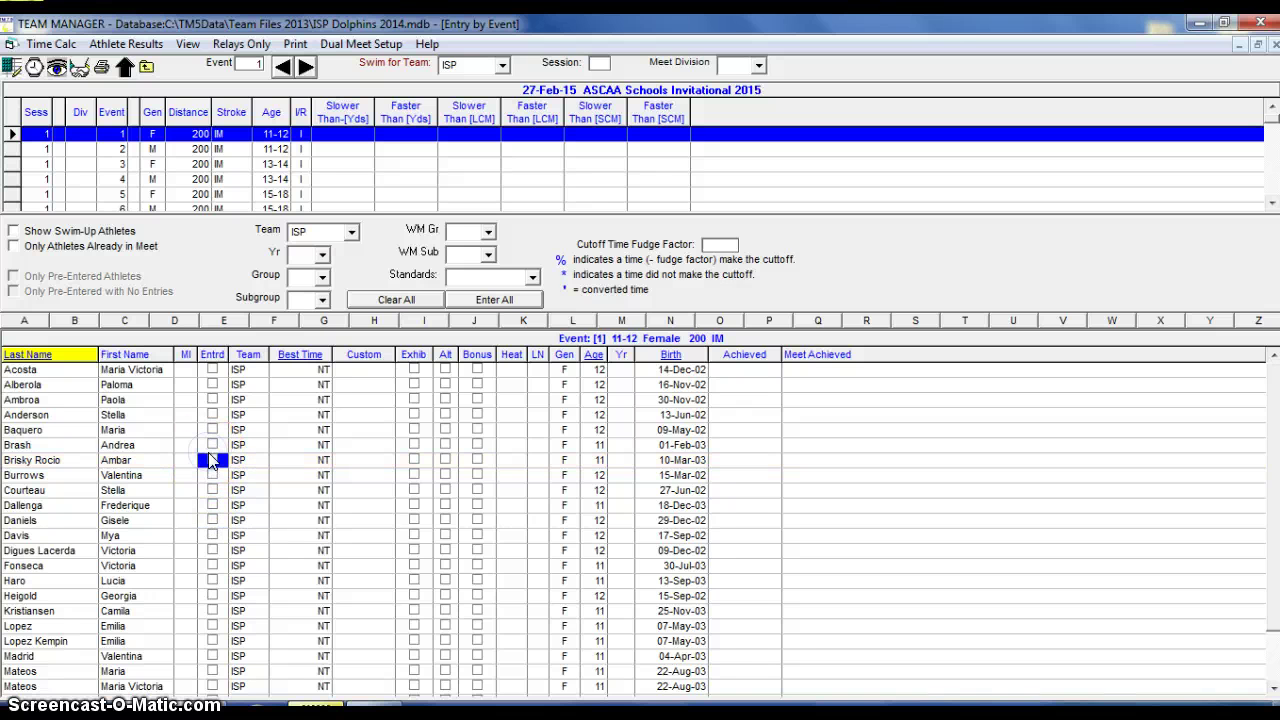
{"action": "left_click", "coordinate": [146, 67]}
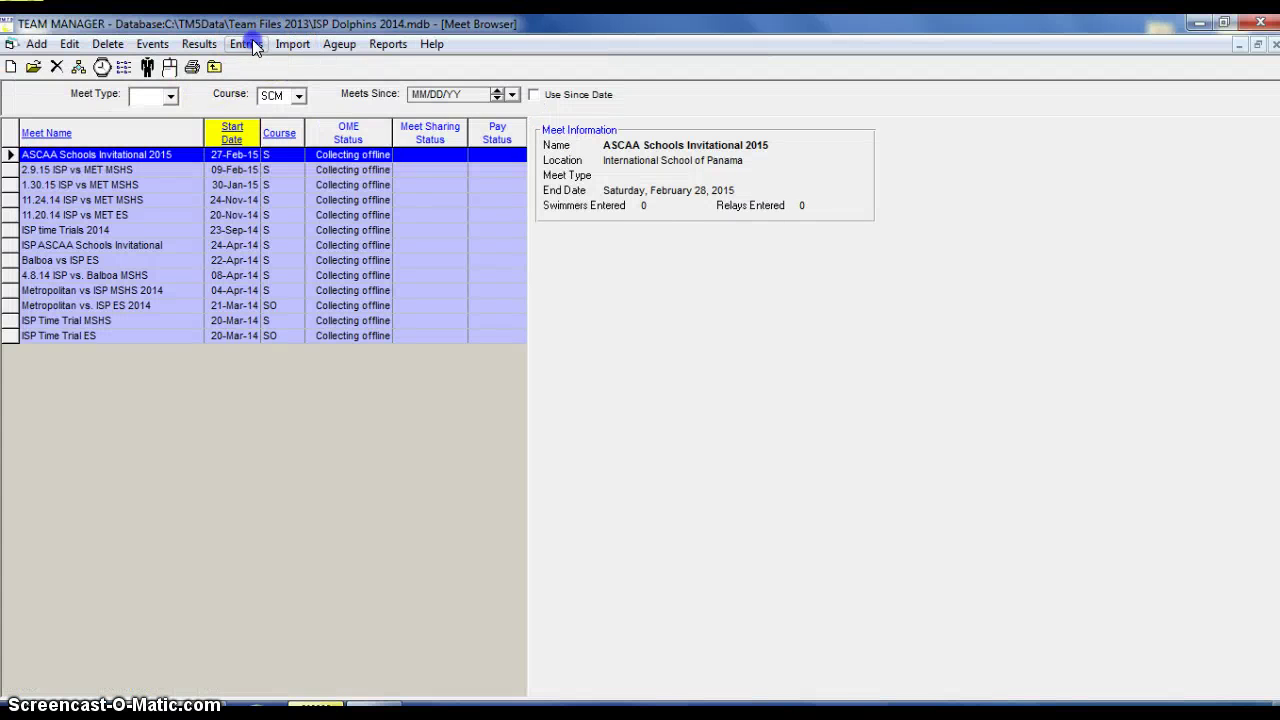
Switch to Entries by Name and enter the first boy in events 10, 34 and 46.
{"action": "left_click", "coordinate": [252, 45]}
{"action": "left_click", "coordinate": [278, 84]}
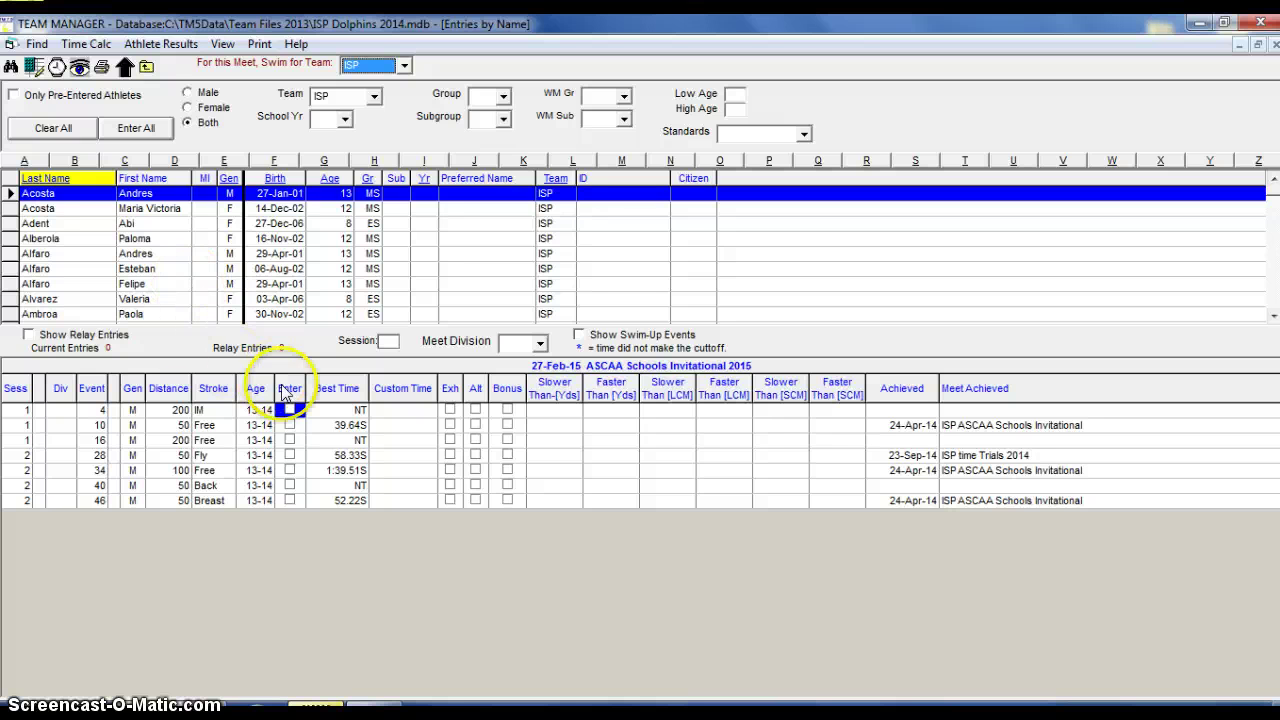
{"action": "left_click", "coordinate": [289, 425]}
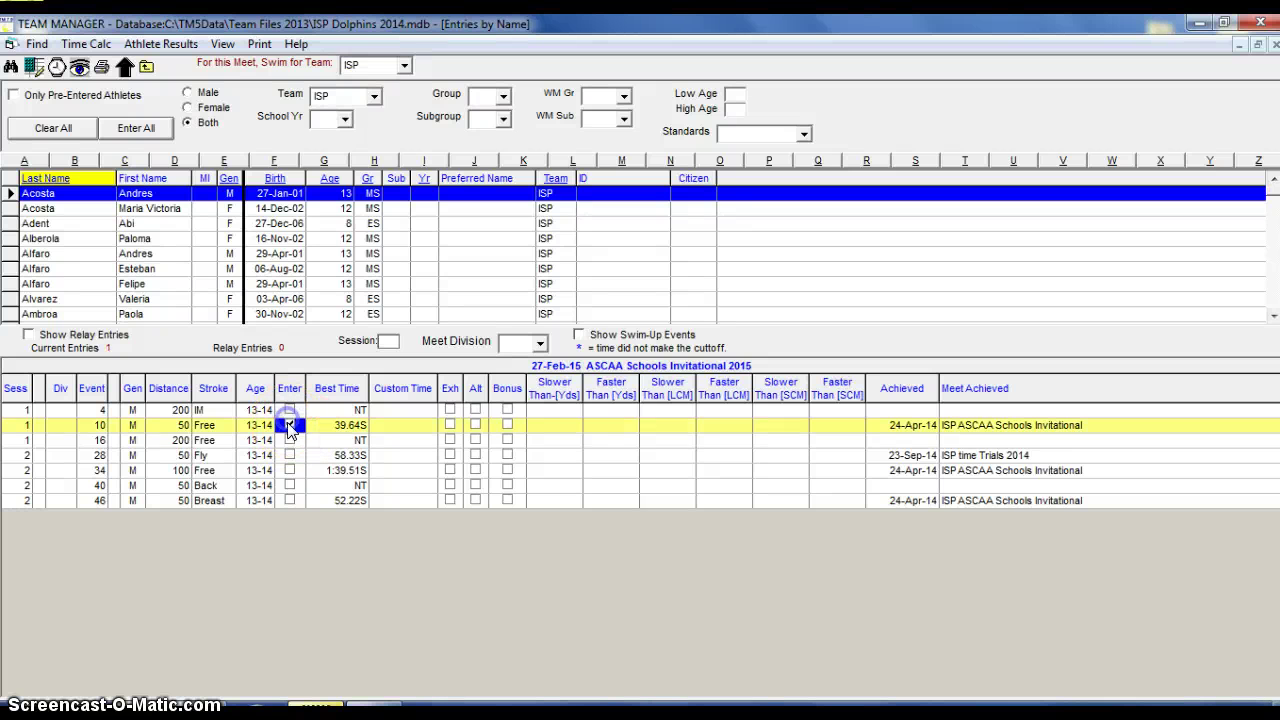
{"action": "left_click", "coordinate": [289, 470]}
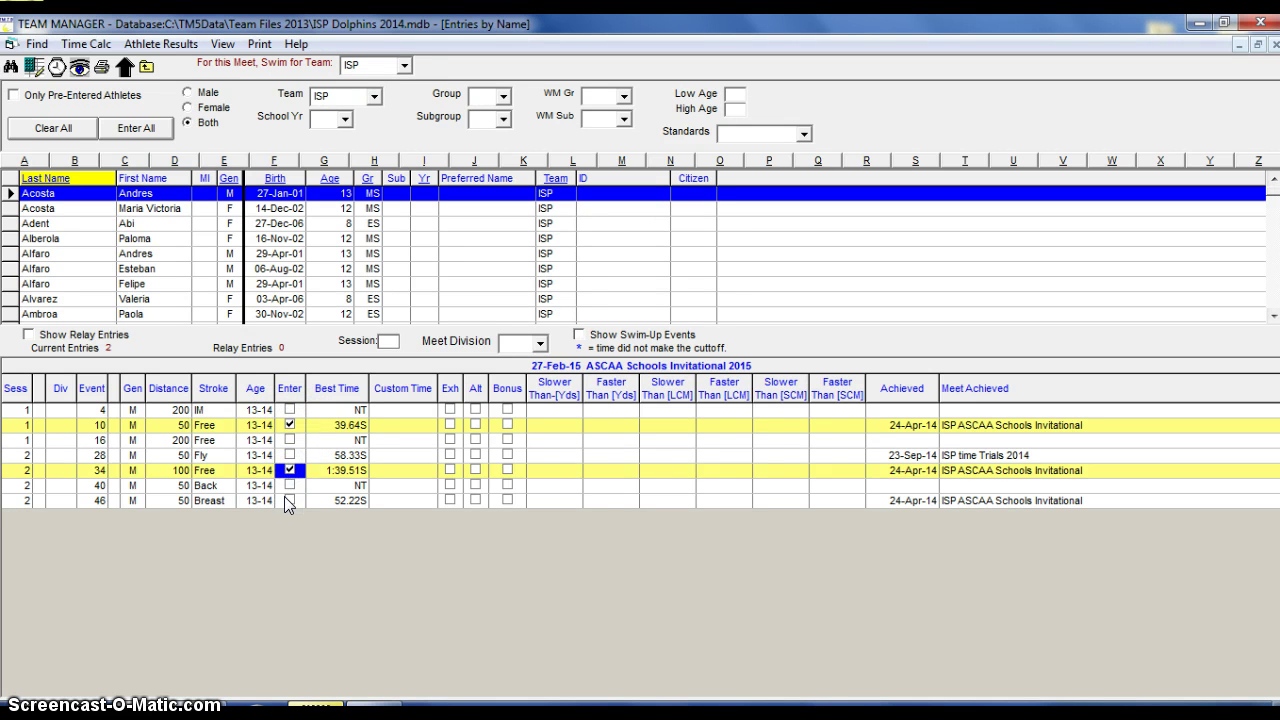
{"action": "left_click", "coordinate": [287, 499]}
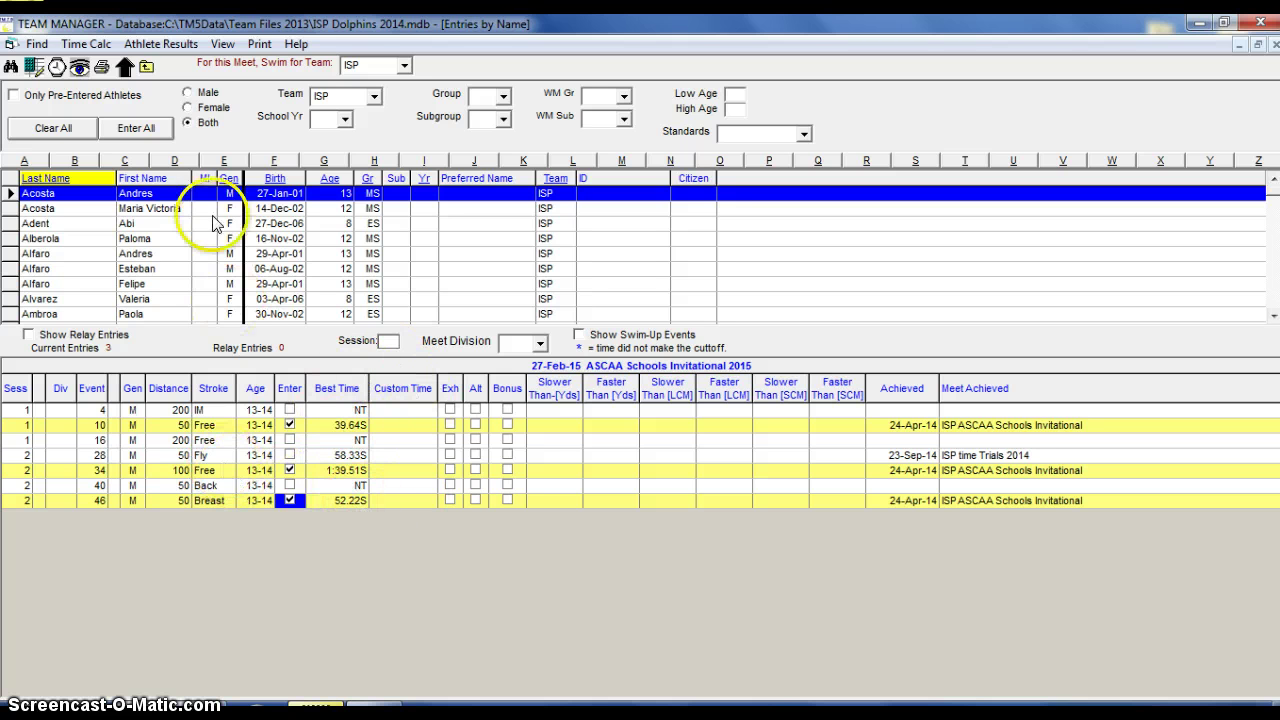
Remove the athlete from events 10, 34 and 46 again.
{"action": "left_click", "coordinate": [290, 426]}
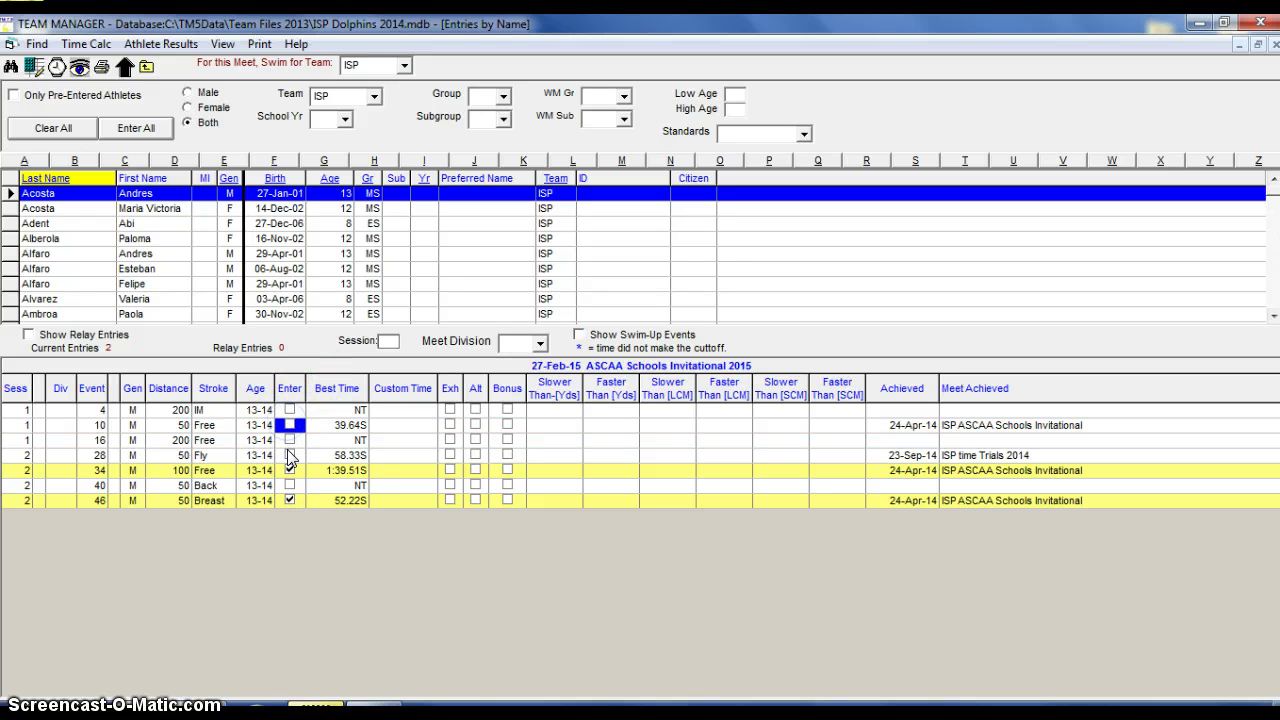
{"action": "left_click", "coordinate": [290, 470]}
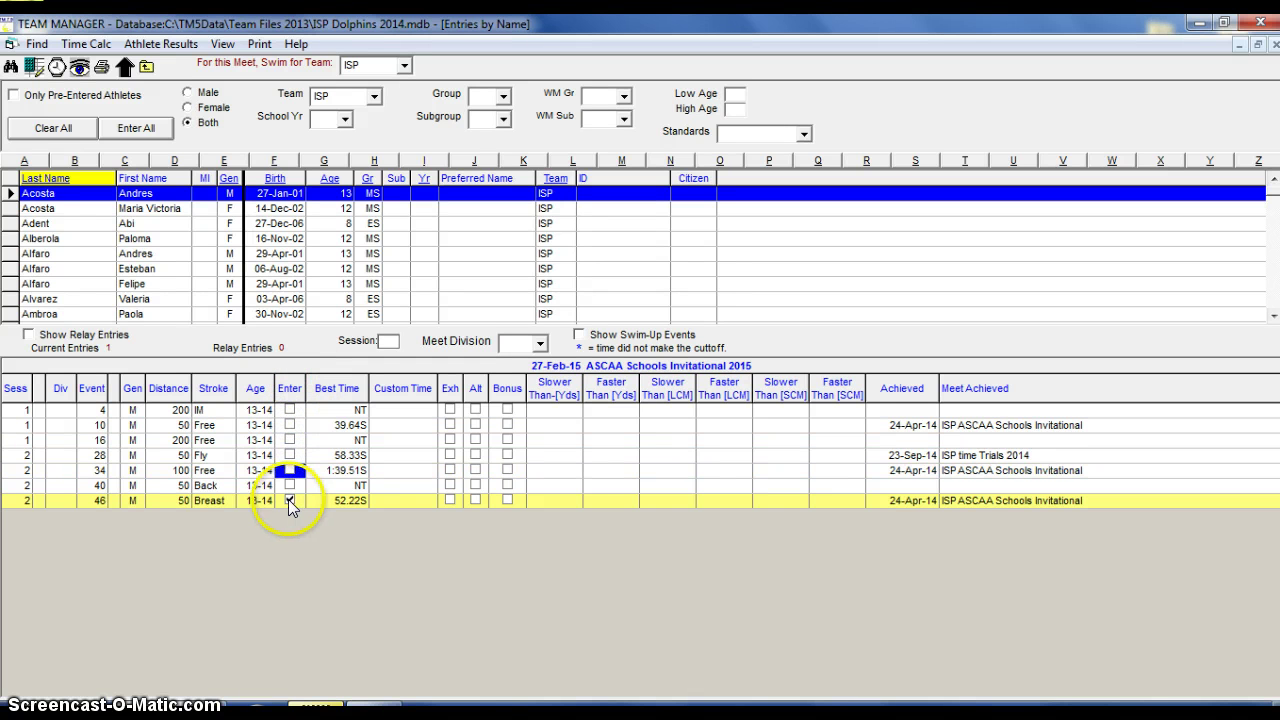
{"action": "left_click", "coordinate": [290, 500]}
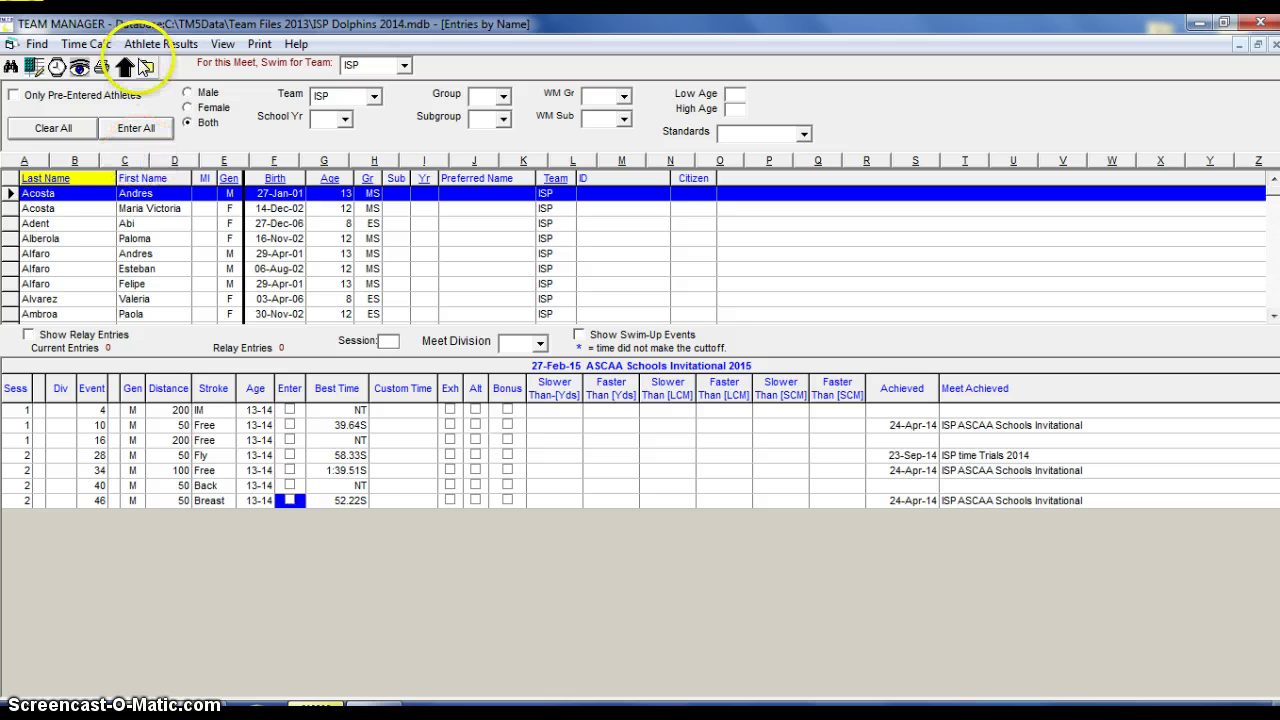
Close the by-name entry form and the Meet Browser to reach the main window.
{"action": "left_click", "coordinate": [146, 66]}
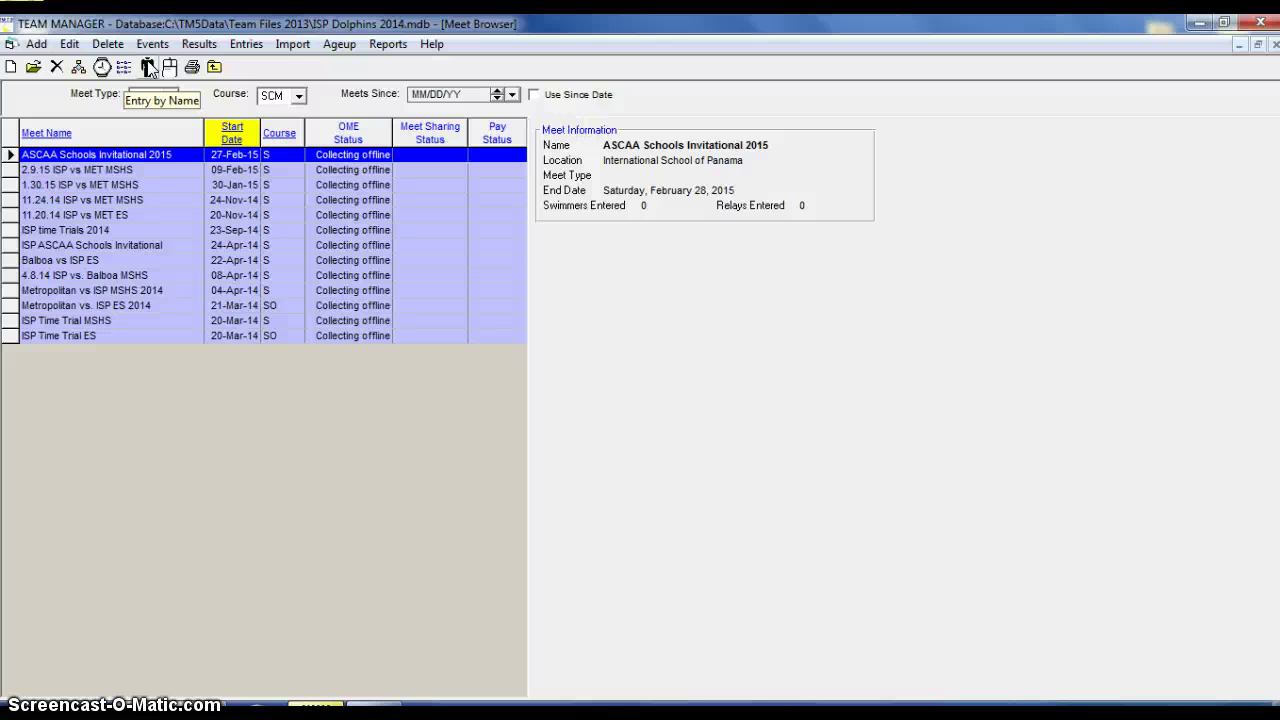
{"action": "left_click", "coordinate": [247, 45]}
{"action": "left_click", "coordinate": [247, 45]}
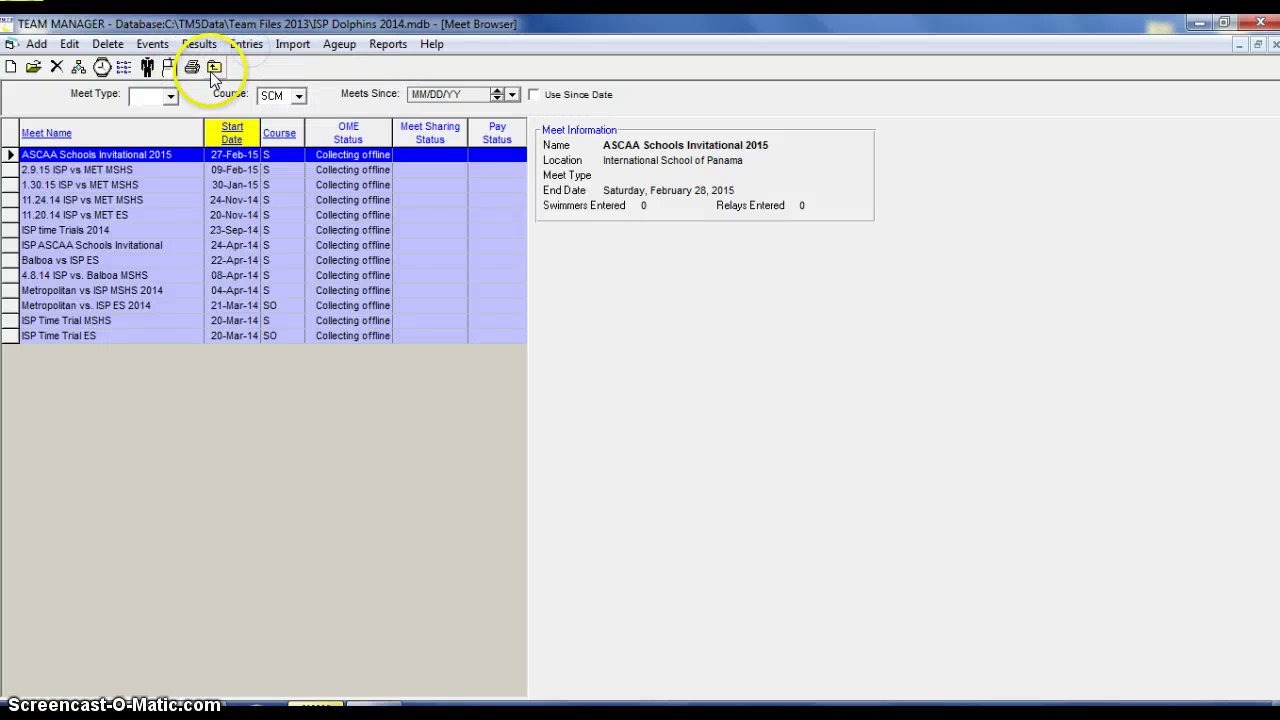
{"action": "left_click", "coordinate": [213, 68]}
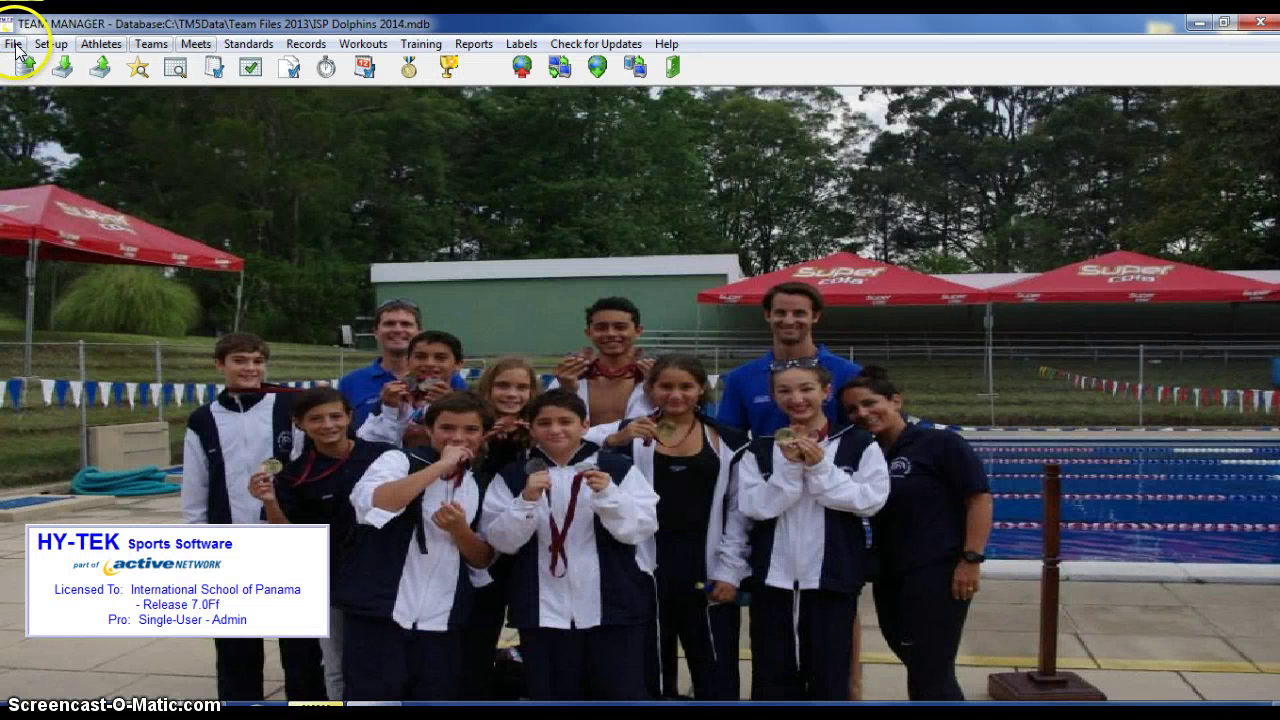
Review the Meet Entries export settings and its Meet list, then close without exporting.
{"action": "left_click", "coordinate": [15, 46]}
{"action": "mouse_move", "coordinate": [84, 294]}
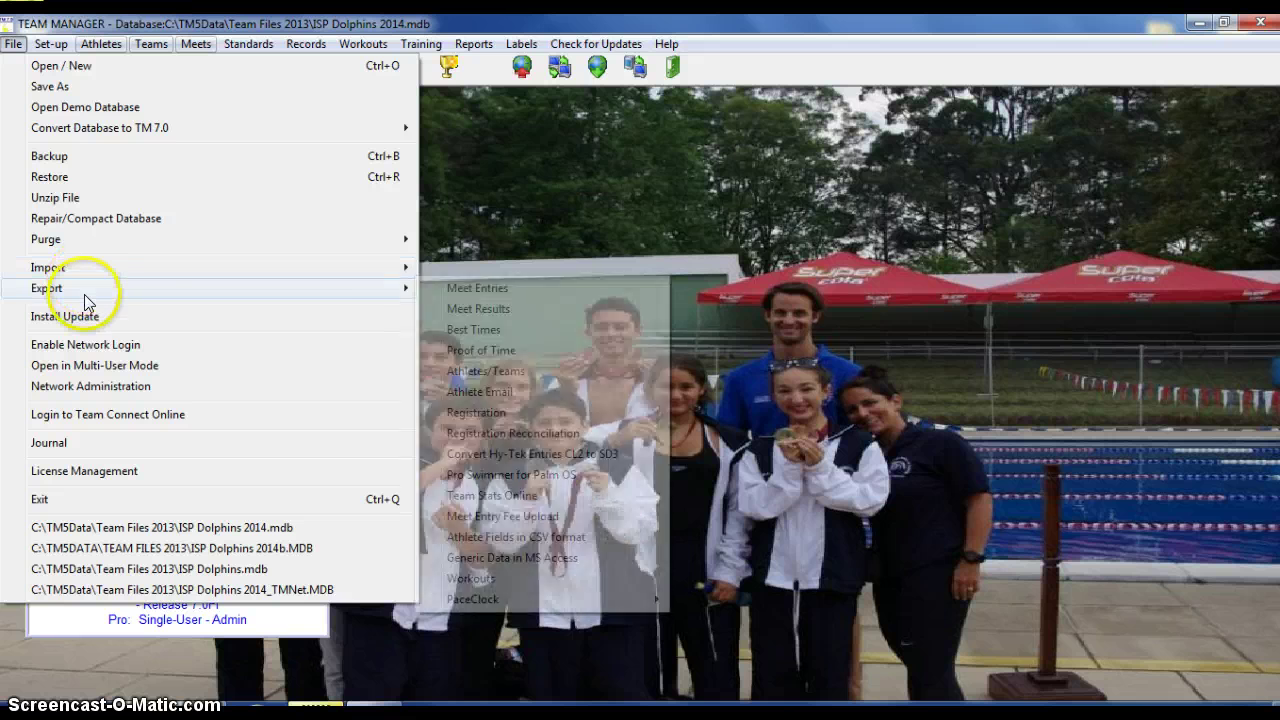
{"action": "left_click", "coordinate": [461, 290]}
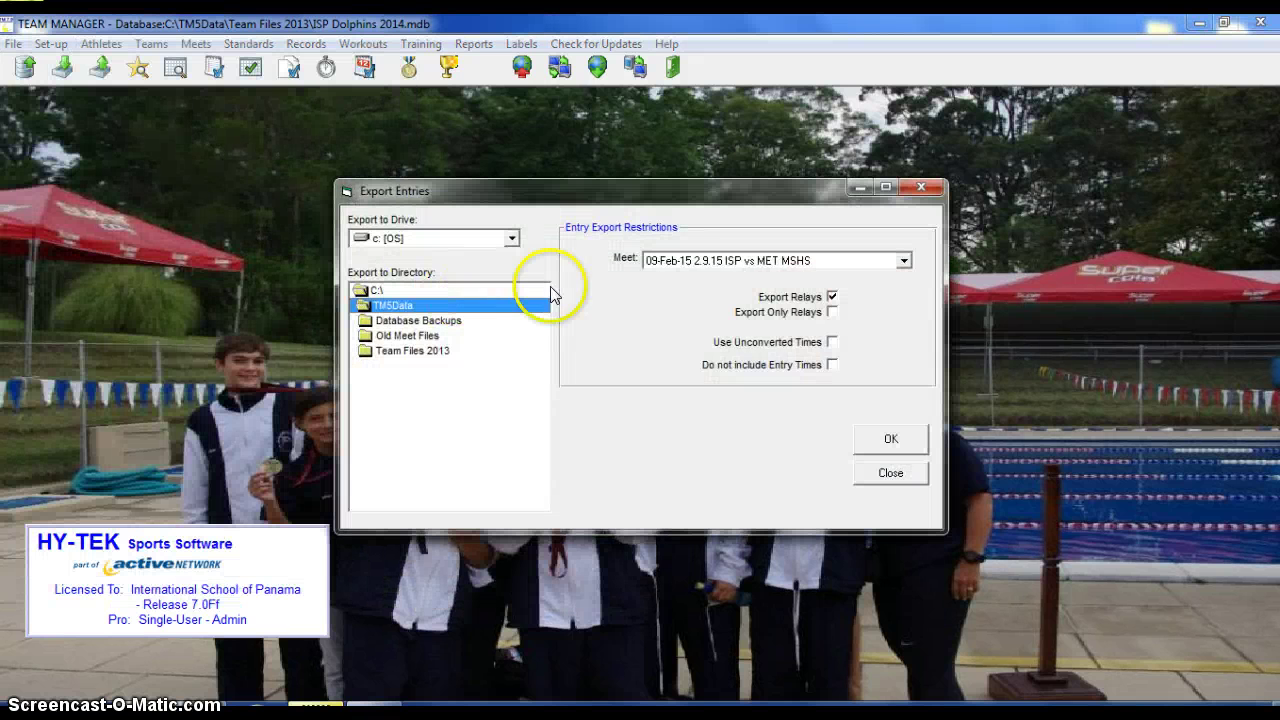
{"action": "left_click", "coordinate": [903, 261]}
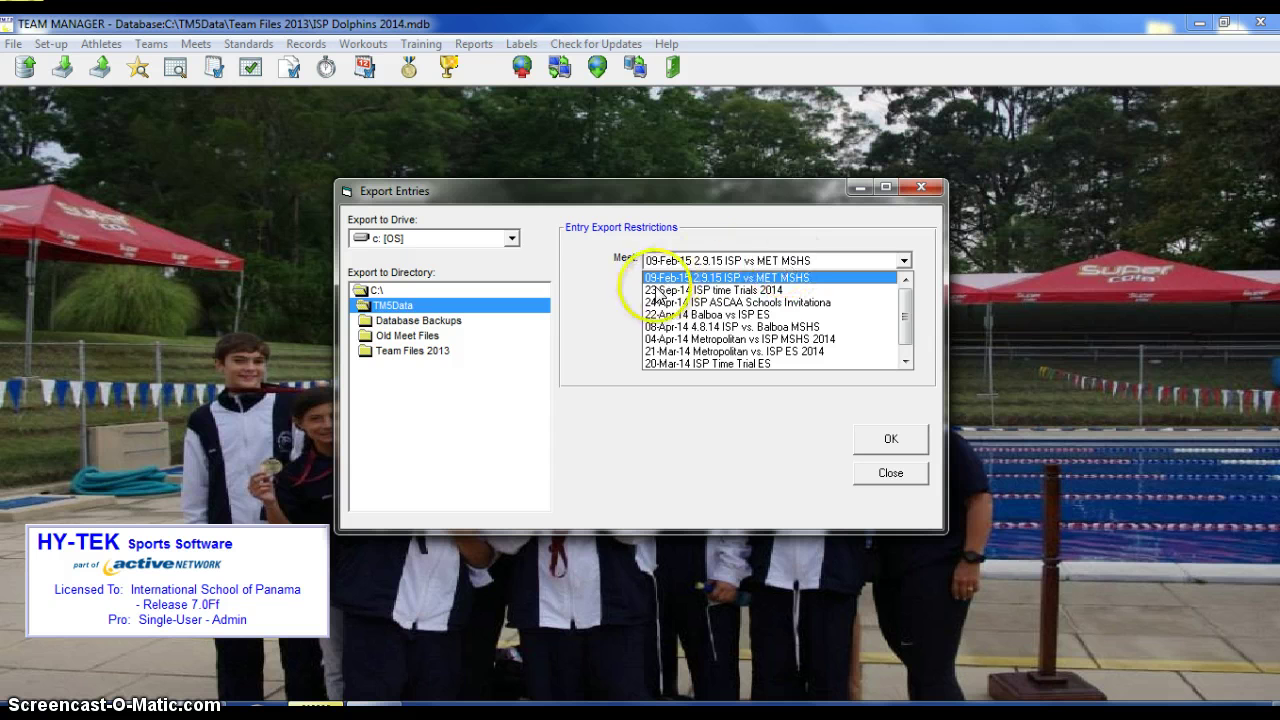
{"action": "left_click", "coordinate": [798, 250]}
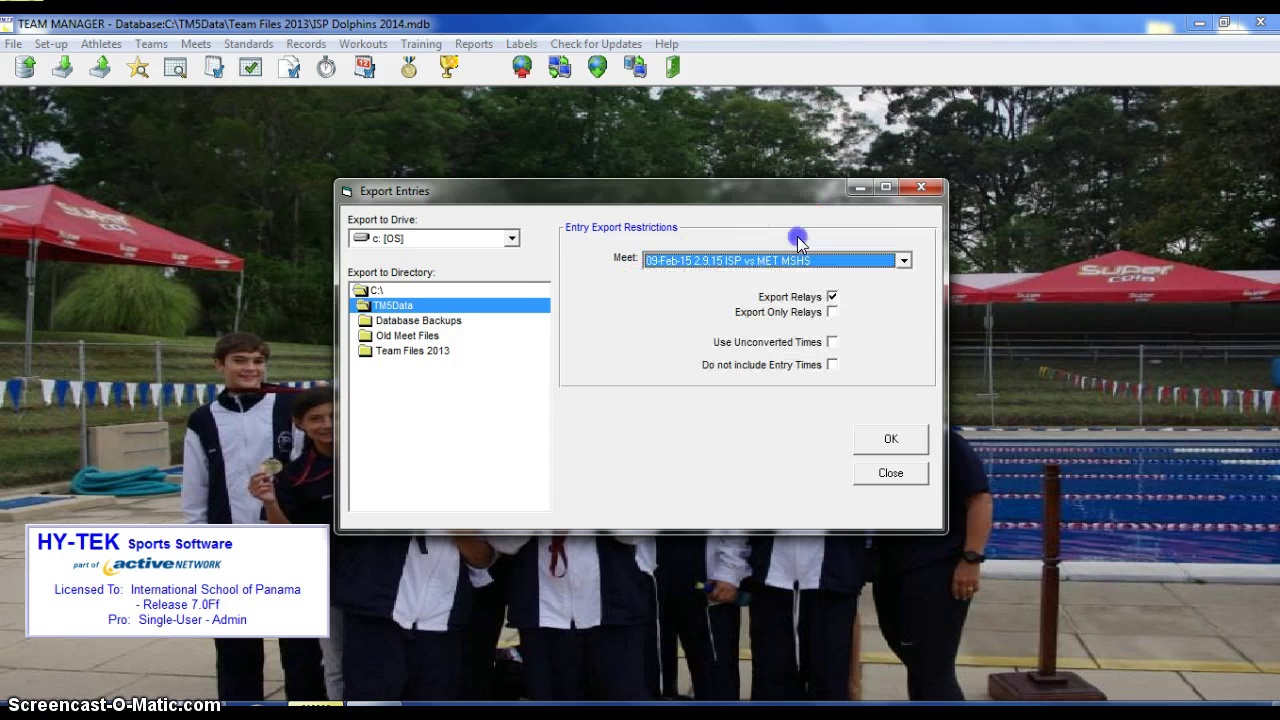
{"action": "left_click", "coordinate": [887, 474]}
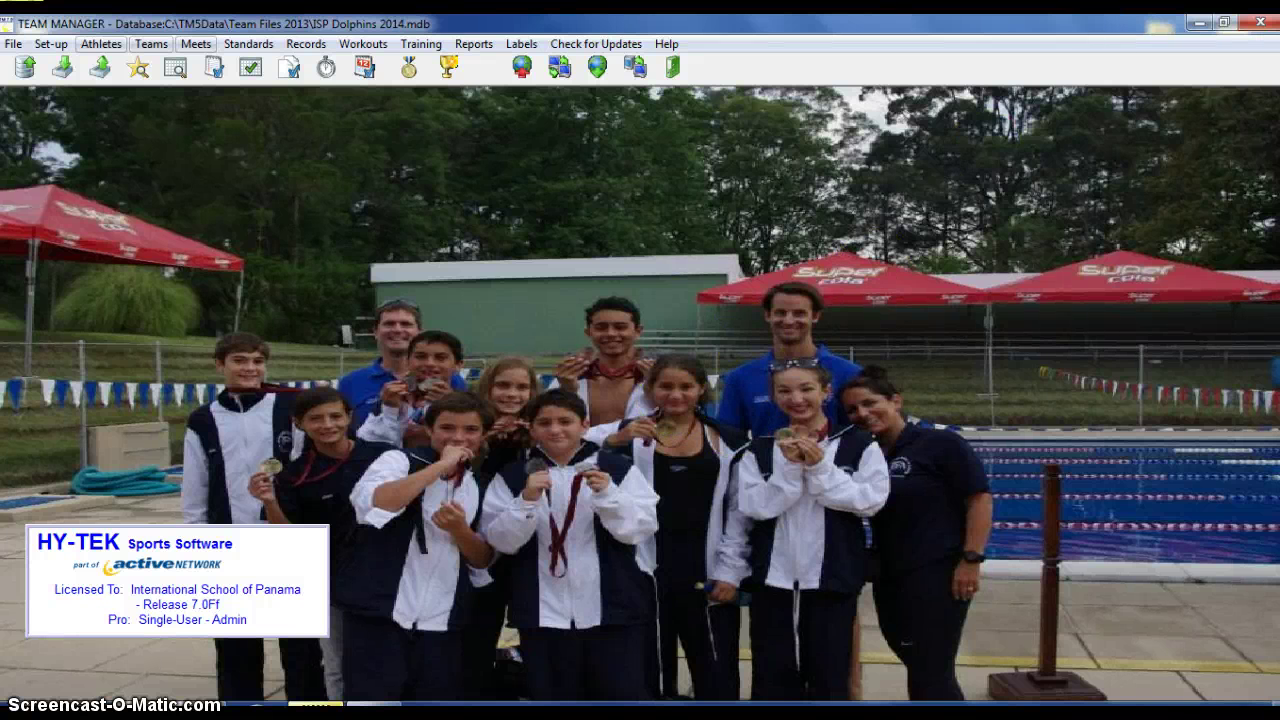
Minimize Team Manager to show the desktop with the meet events folder and PDF.
{"action": "left_click", "coordinate": [1198, 22]}
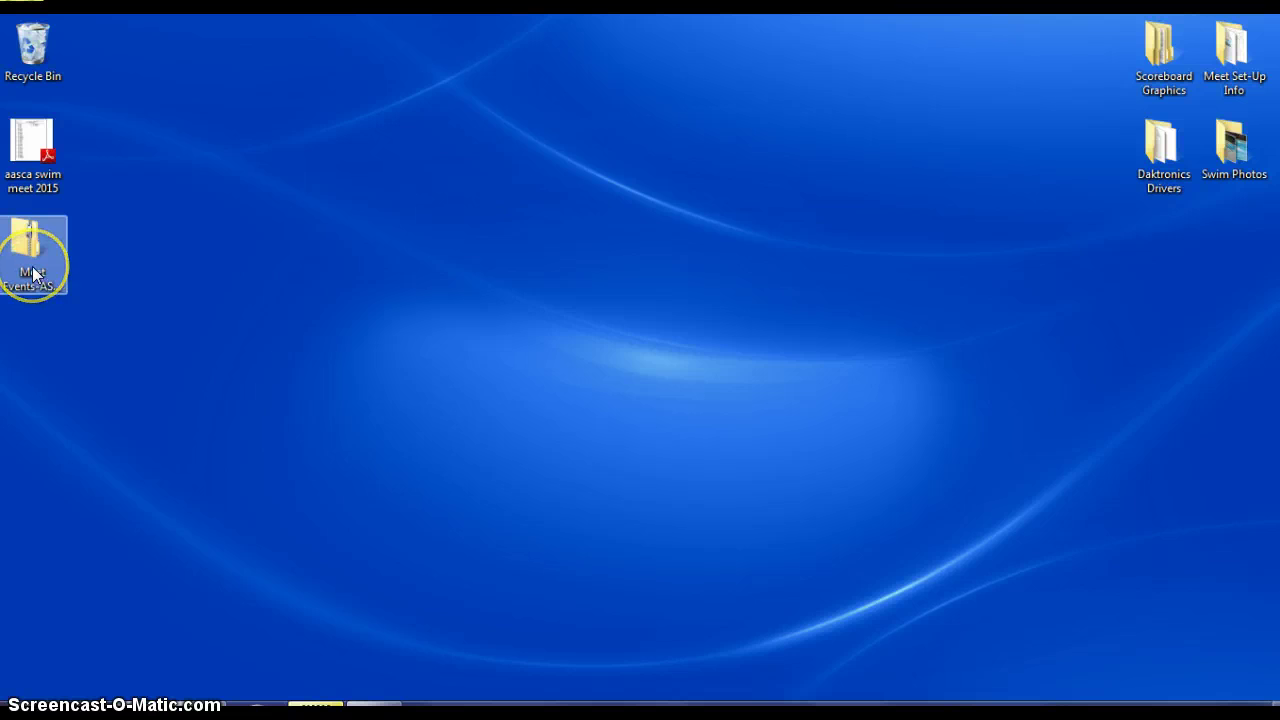
Switch to Outlook in Chrome and start a new email with the recipient's address in To.
{"action": "left_click", "coordinate": [23, 600]}
{"action": "left_click", "coordinate": [258, 712]}
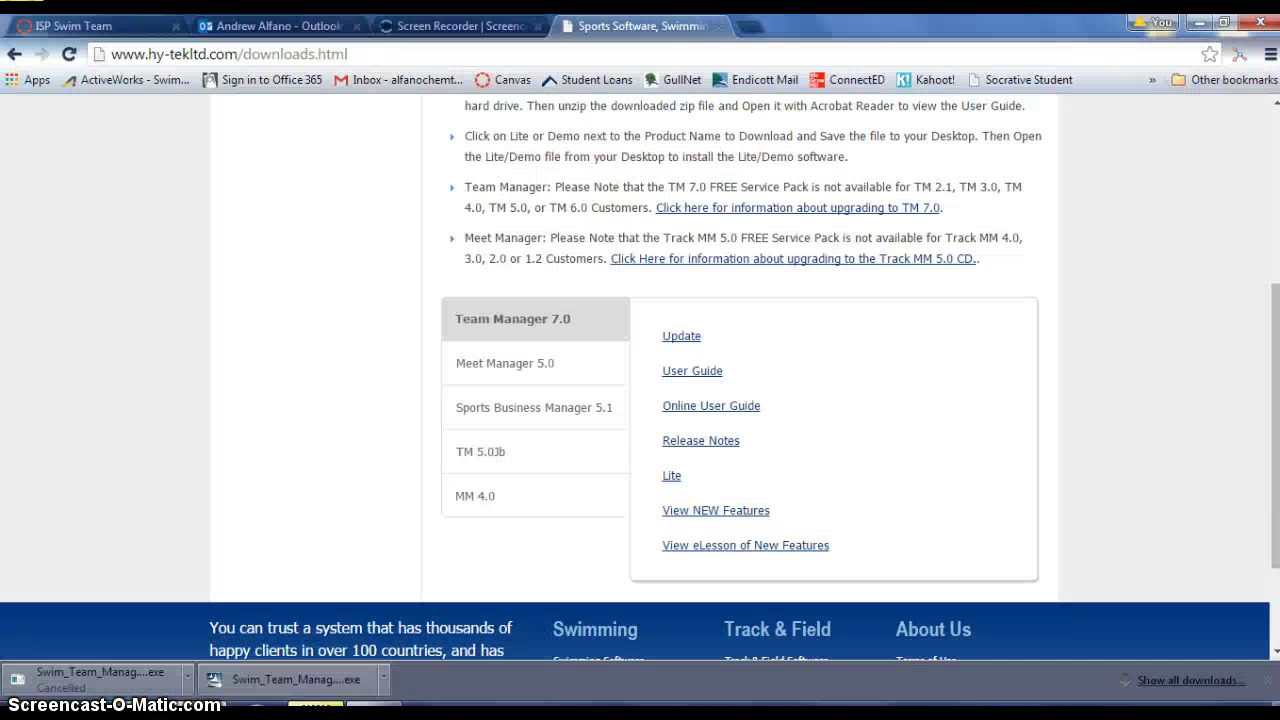
{"action": "left_click", "coordinate": [276, 28]}
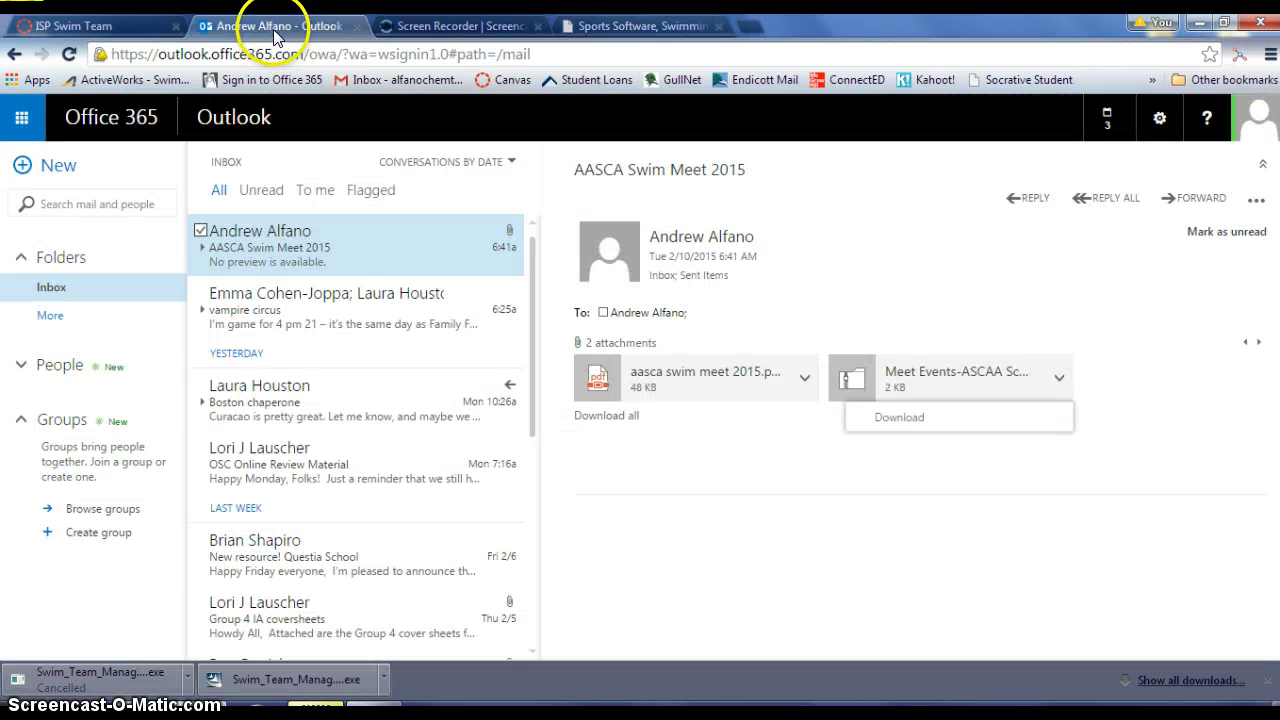
{"action": "left_click", "coordinate": [62, 172]}
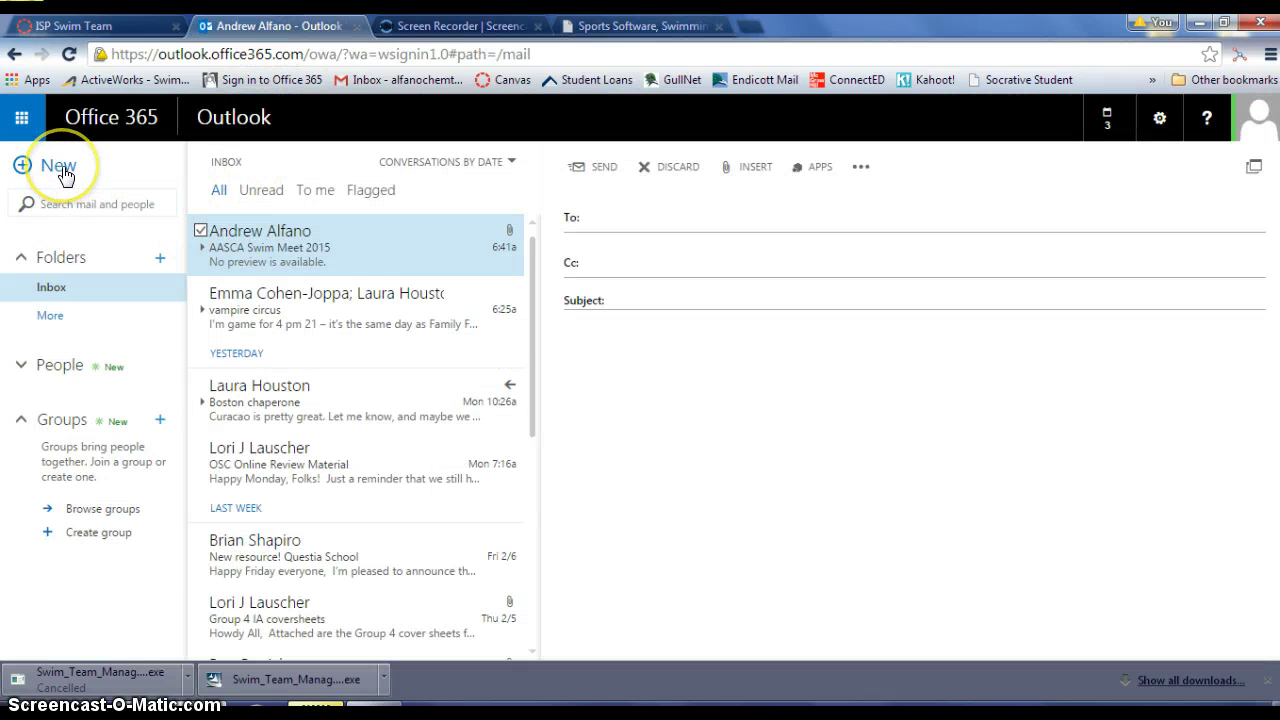
{"action": "type", "text": "aa"}
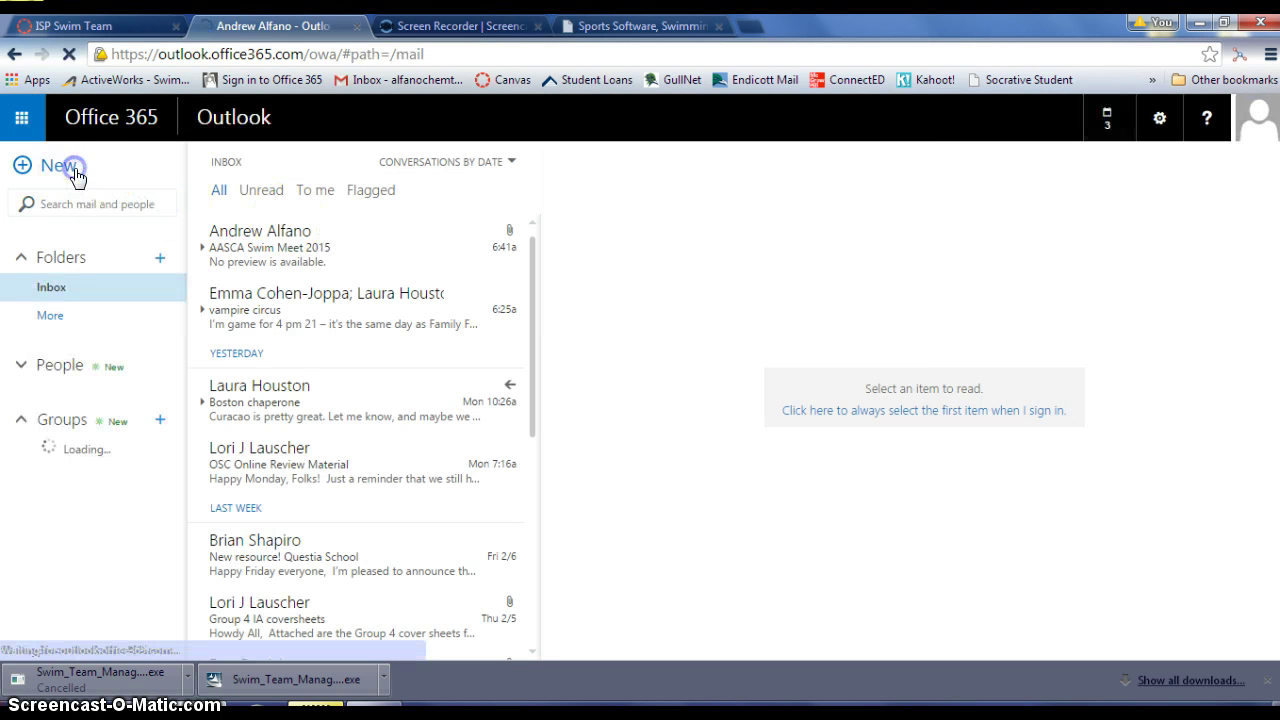
{"action": "left_click", "coordinate": [77, 177]}
{"action": "type", "text": "aalfano"}
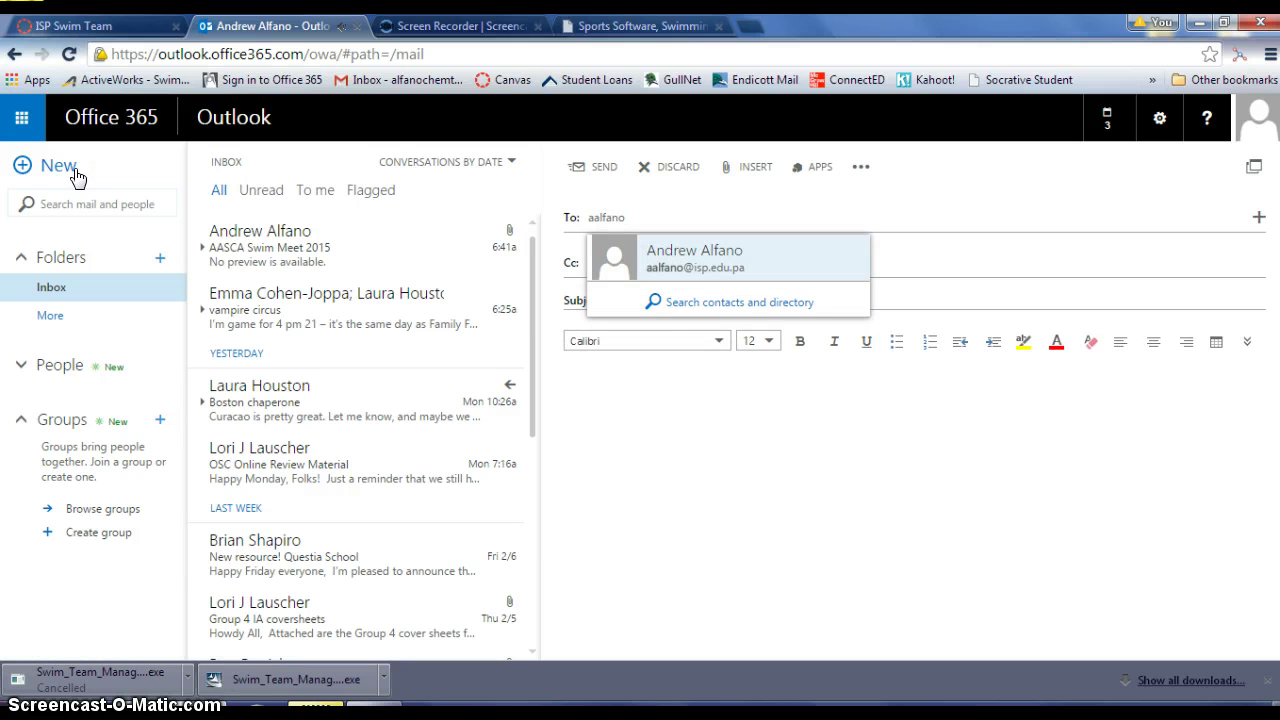
{"action": "left_click", "coordinate": [651, 417]}
Pick the zipped ASCAA Schools Invitational 2015 meet events file from the Desktop as an email attachment.
{"action": "left_click", "coordinate": [750, 167]}
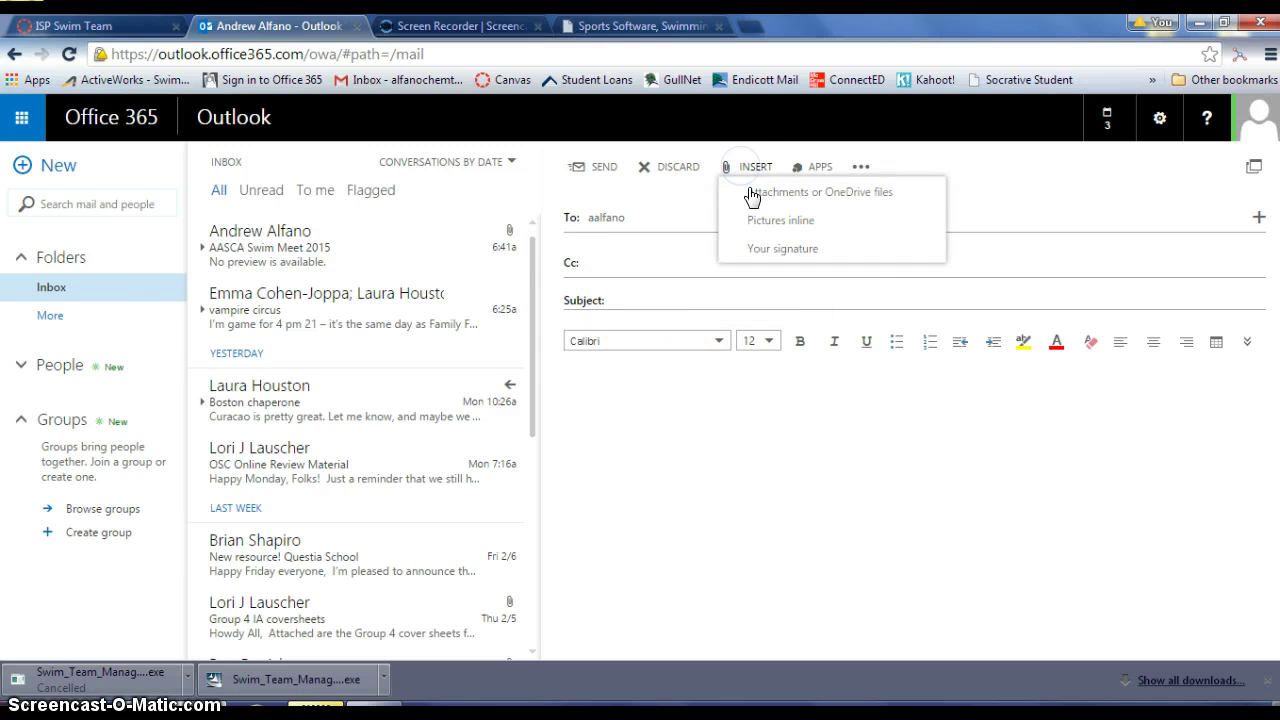
{"action": "left_click", "coordinate": [754, 193]}
{"action": "left_click", "coordinate": [286, 412]}
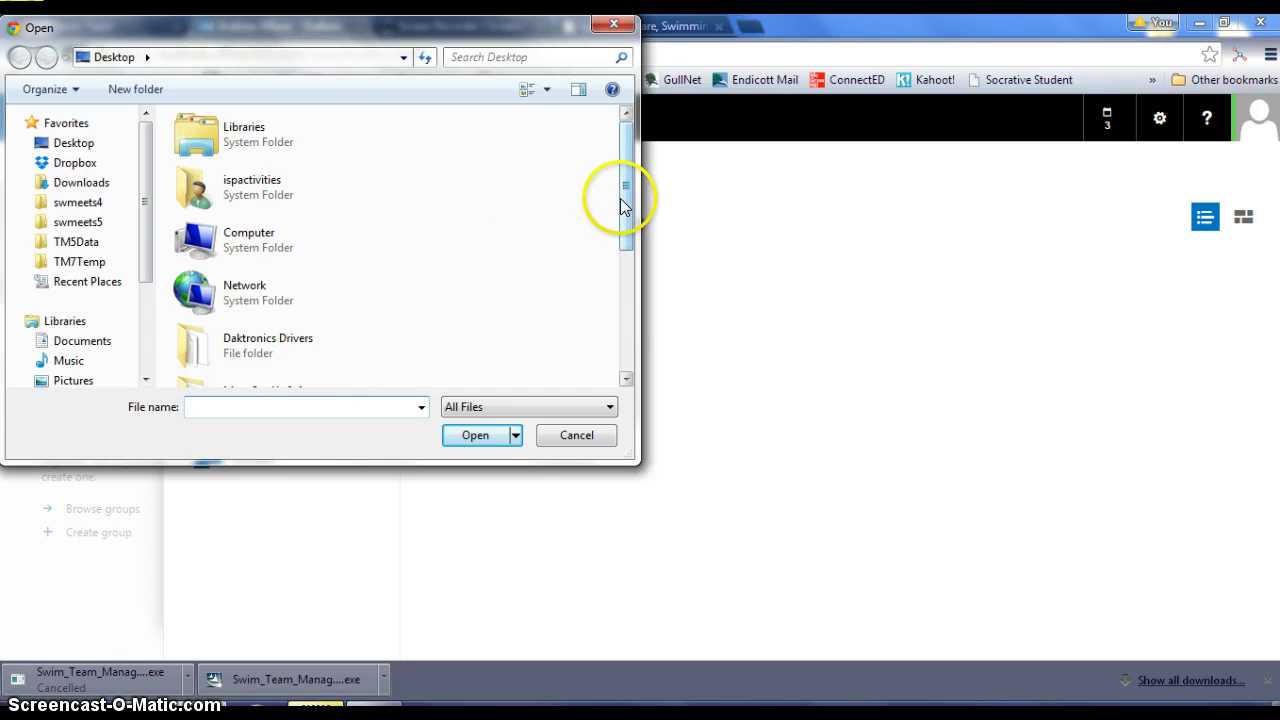
{"action": "left_click_drag", "start_coordinate": [621, 204], "coordinate": [634, 334]}
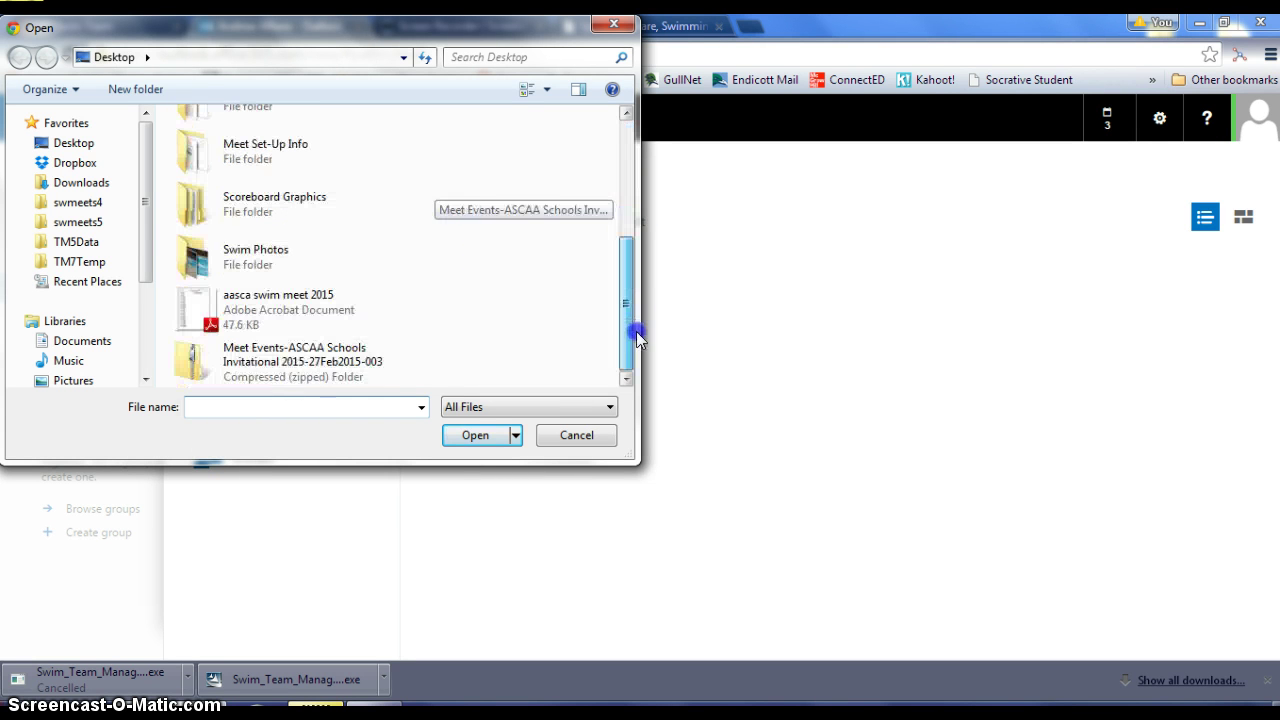
{"action": "left_click", "coordinate": [321, 370]}
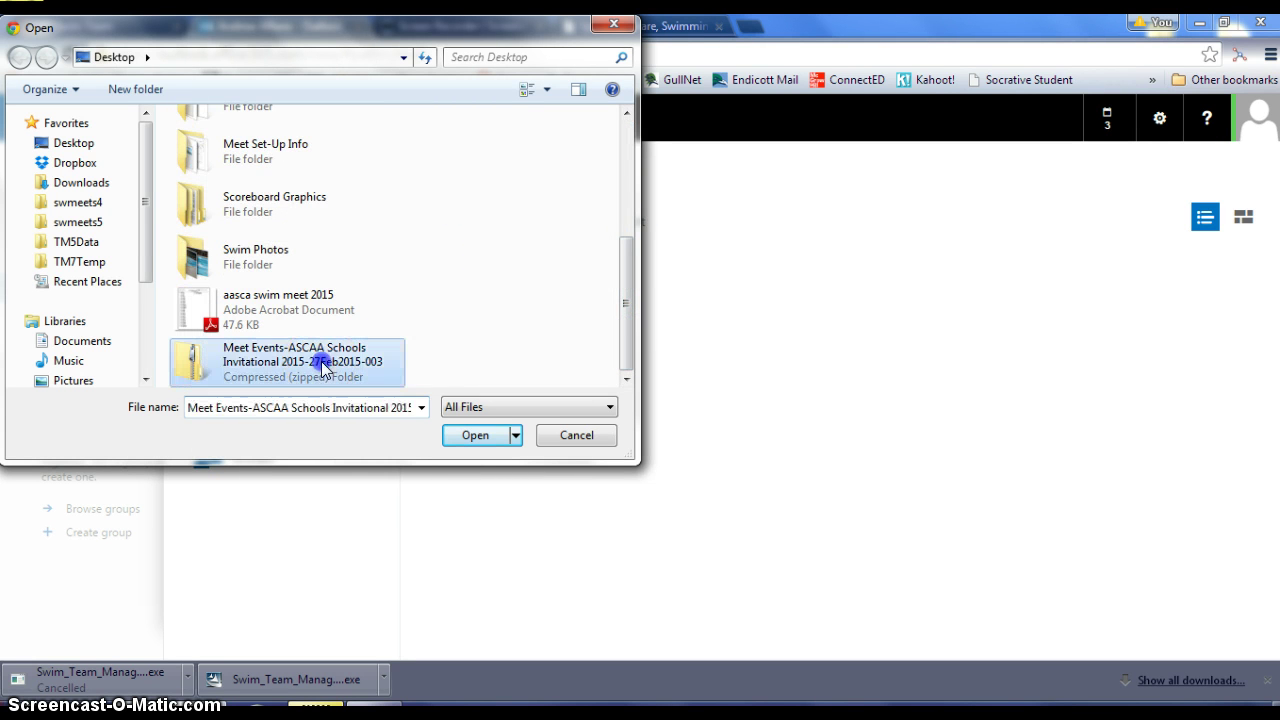
{"action": "left_click", "coordinate": [473, 435]}
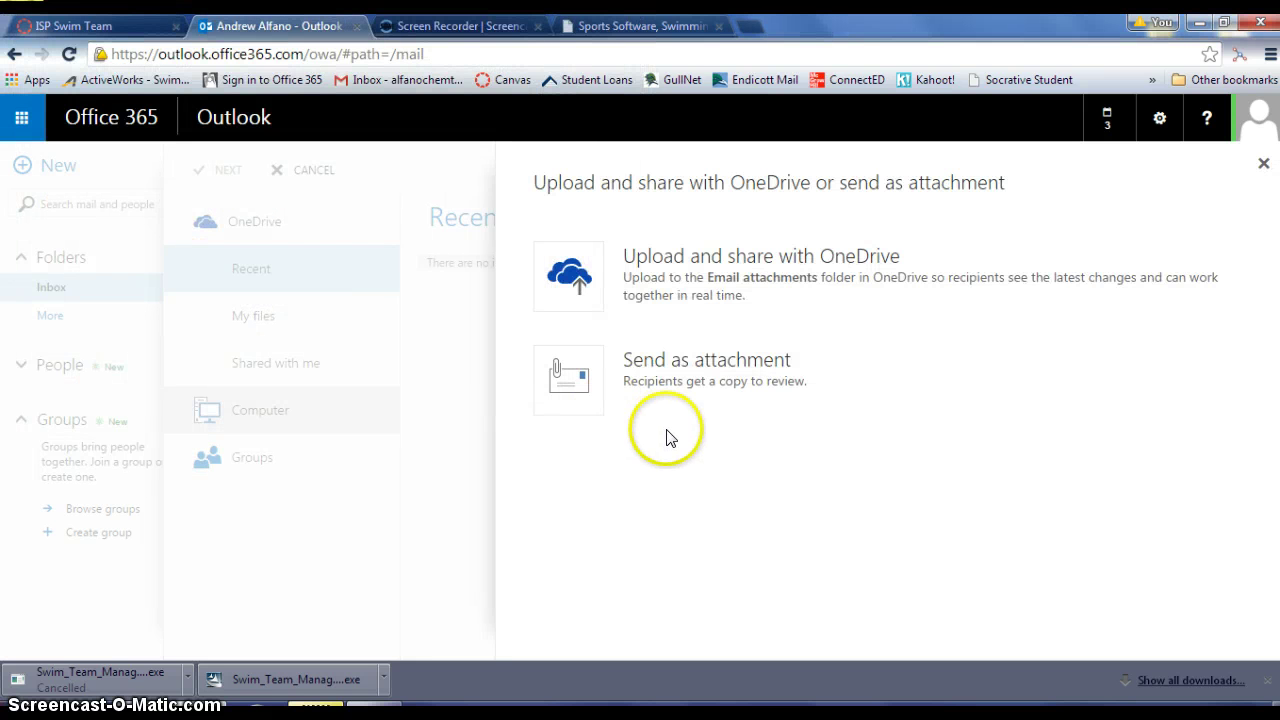